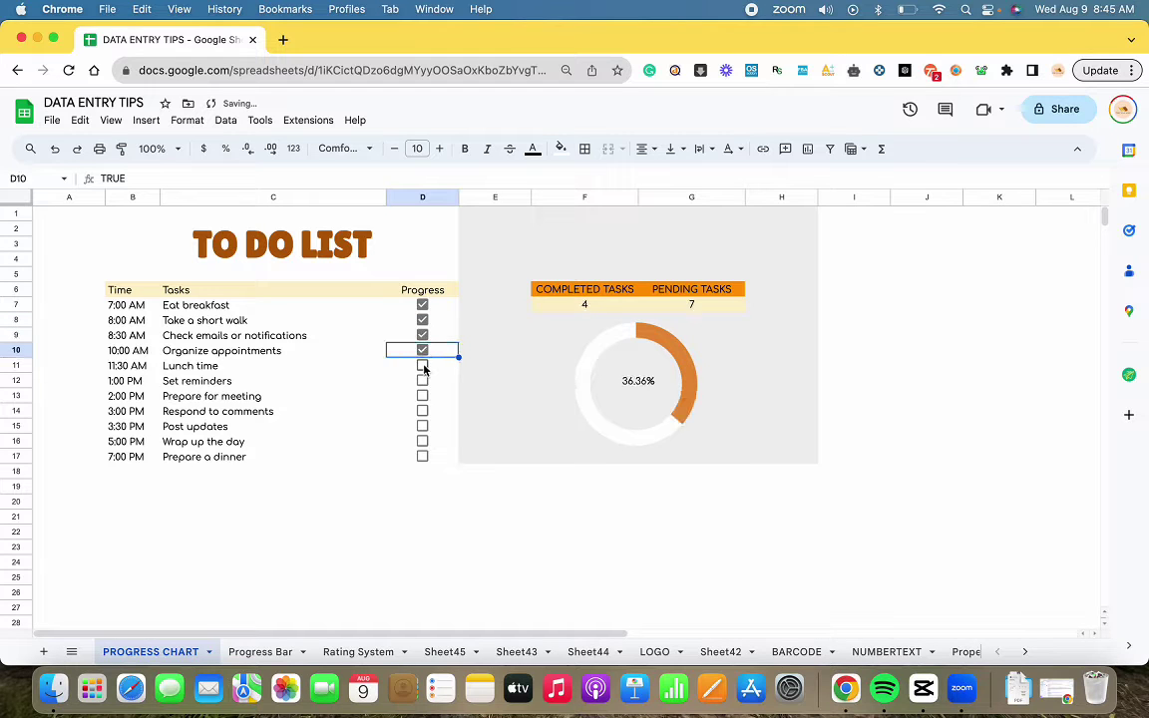
Step: Tick the progress checkboxes for the tasks from Lunch time through Prepare a dinner
{"action": "left_click", "coordinate": [422, 366]}
{"action": "left_click", "coordinate": [423, 381]}
{"action": "left_click", "coordinate": [423, 396]}
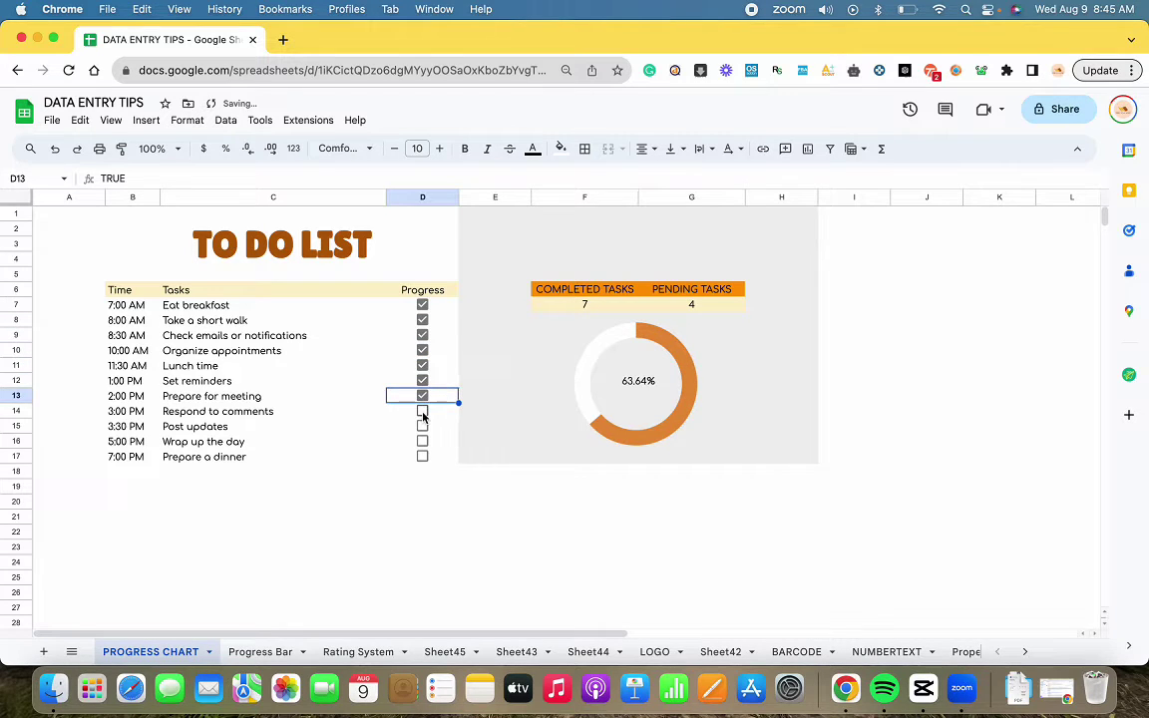
{"action": "left_click", "coordinate": [423, 411]}
{"action": "left_click", "coordinate": [423, 426]}
{"action": "left_click", "coordinate": [423, 441]}
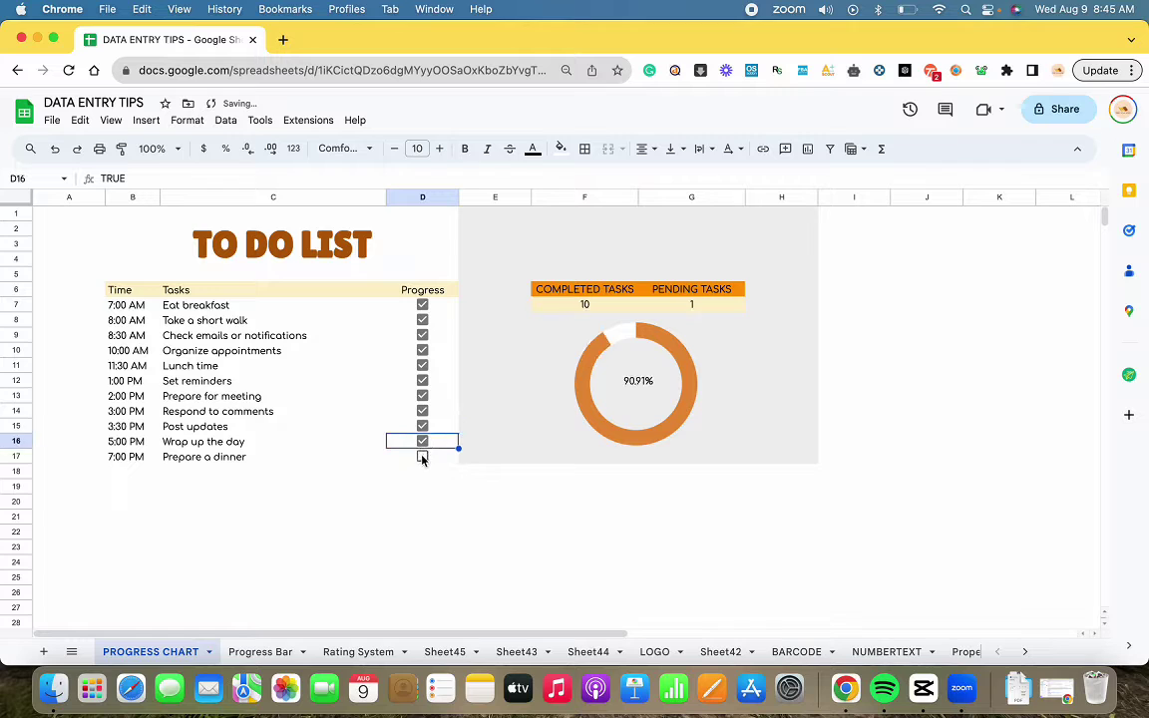
{"action": "left_click", "coordinate": [423, 457]}
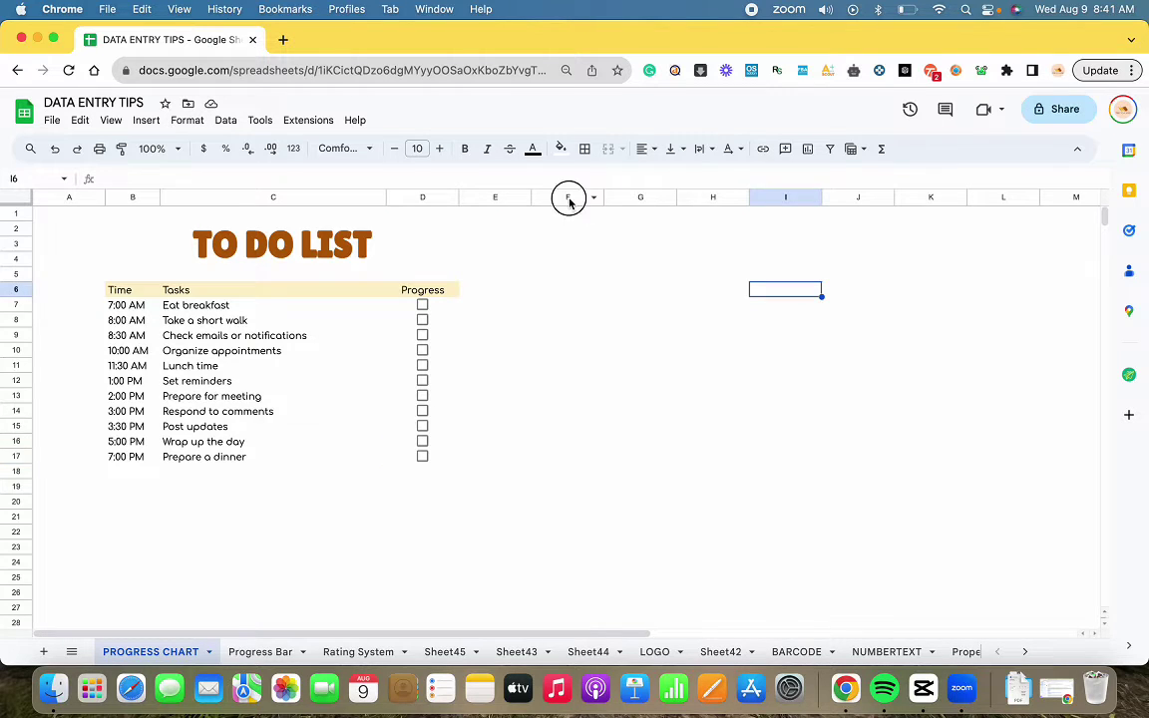
Step: Widen columns F and G and enter the headers COMPLETED TASKS in F6 and PENDING TASKS in G6
{"action": "left_click", "coordinate": [578, 196]}
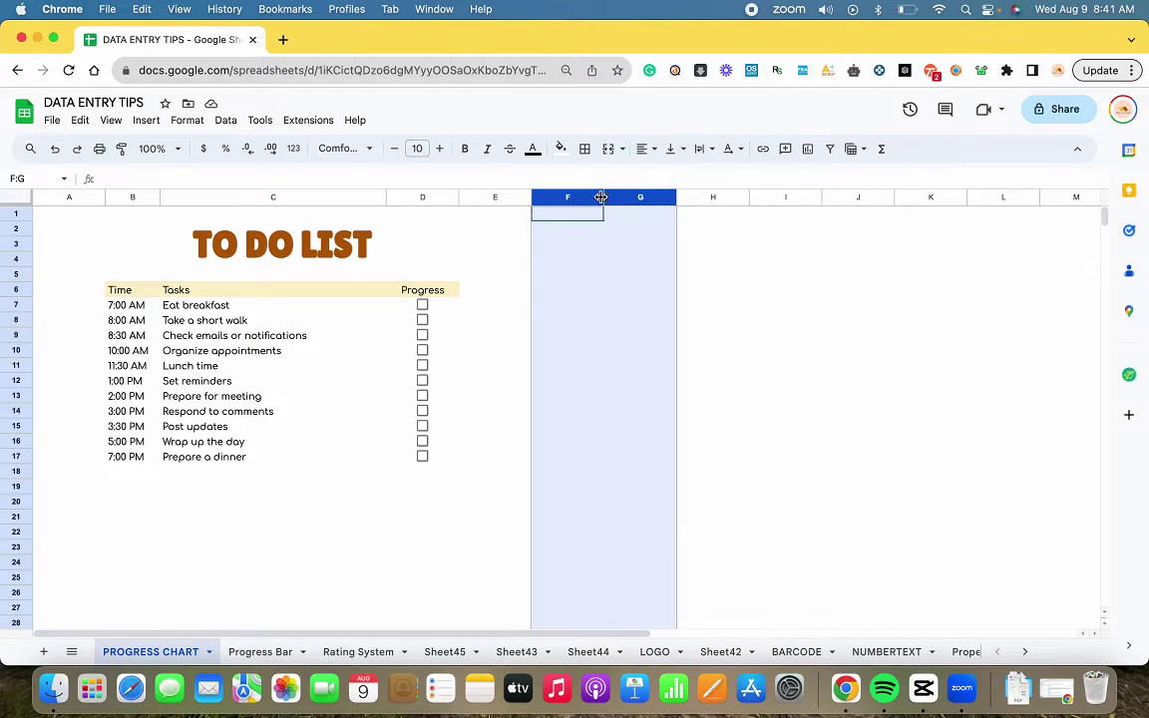
{"action": "left_click", "coordinate": [675, 196], "text": "shift"}
{"action": "left_click", "coordinate": [572, 291]}
{"action": "type", "text": "COMPLETED TASK"}
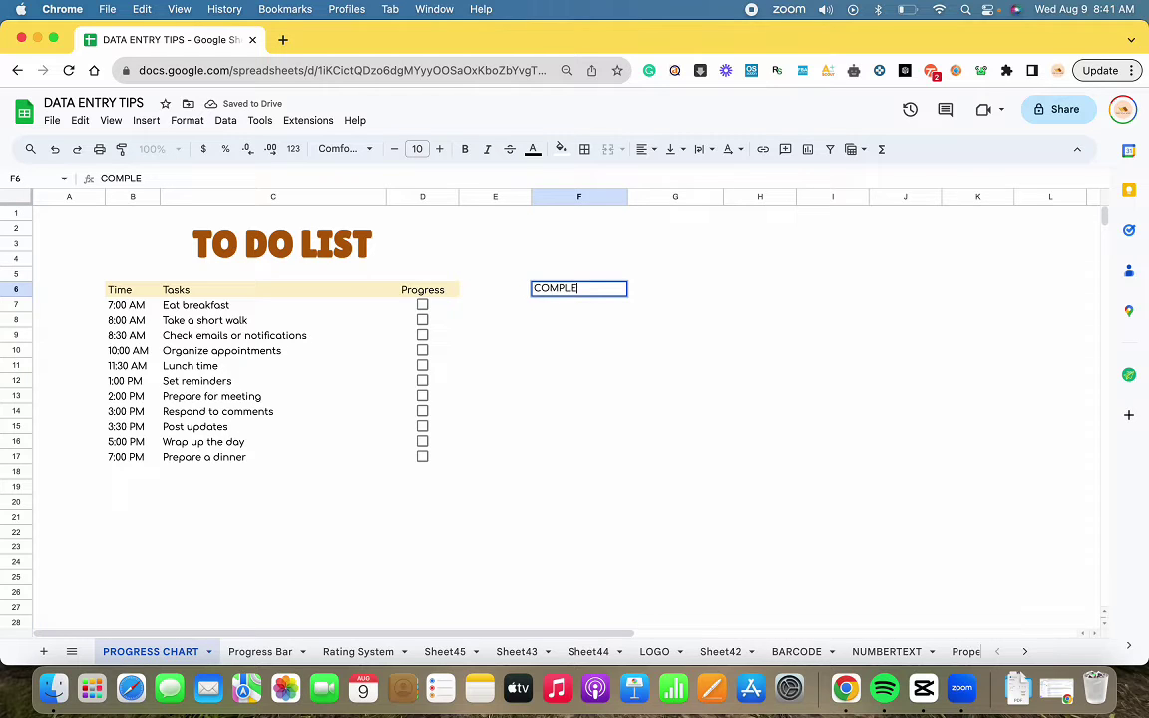
{"action": "key", "text": "Tab"}
{"action": "type", "text": "PENDING TASKS"}
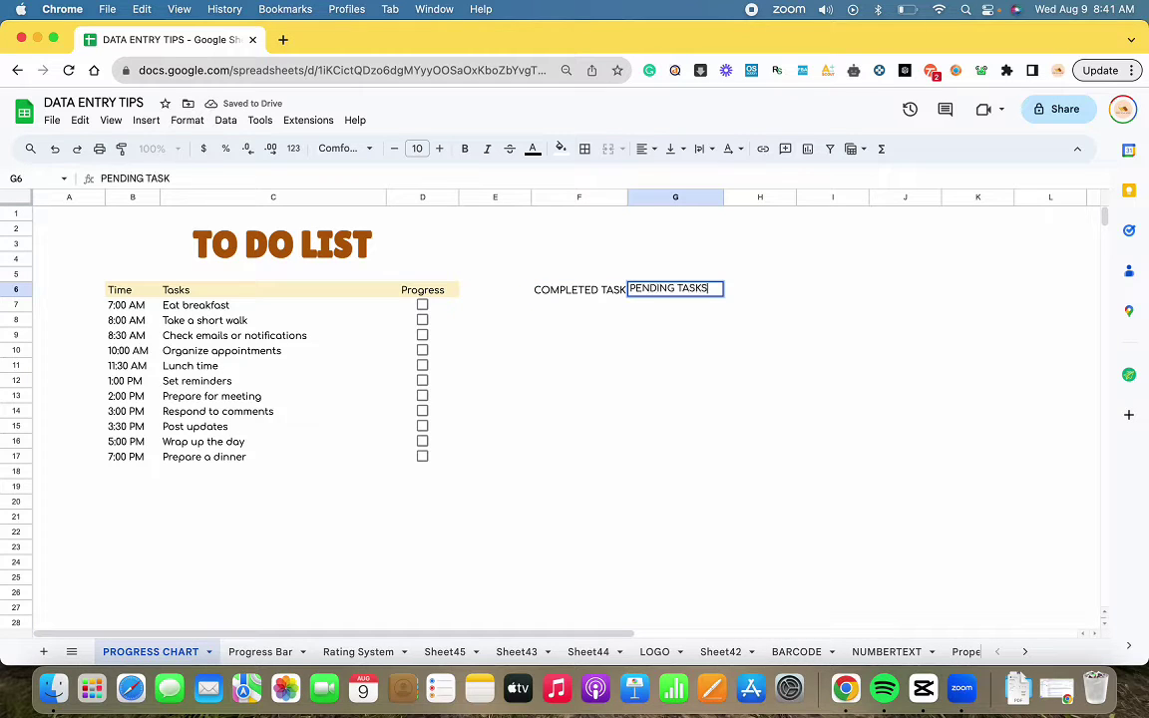
Step: Center the header cells F6:G6 both horizontally and vertically
{"action": "left_click", "coordinate": [574, 298]}
{"action": "left_click", "coordinate": [675, 290], "text": "shift"}
{"action": "left_click", "coordinate": [646, 148]}
{"action": "left_click", "coordinate": [601, 169]}
{"action": "left_click", "coordinate": [673, 150]}
{"action": "left_click", "coordinate": [628, 177]}
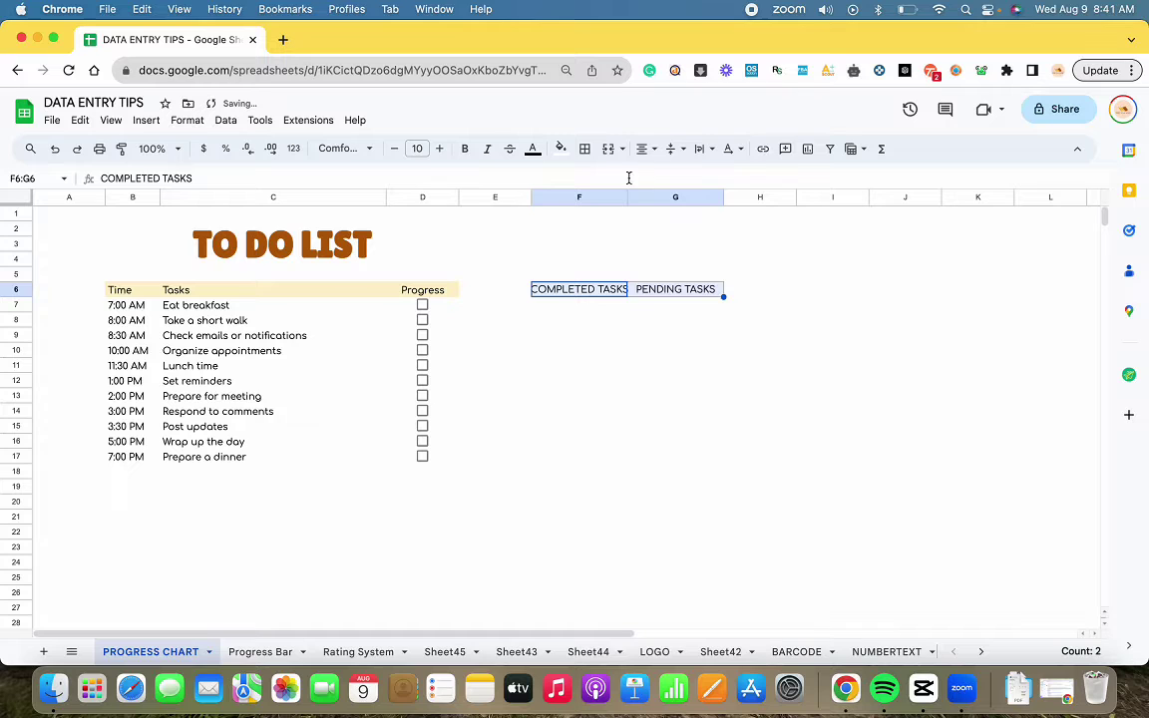
Step: Fill the header cells F6:G6 with orange and widen columns F and G to fit the header text
{"action": "left_click", "coordinate": [560, 149]}
{"action": "left_click", "coordinate": [587, 231]}
{"action": "left_click_drag", "start_coordinate": [579, 197], "coordinate": [745, 197]}
Step: Fill cells F7:G7 with light yellow and center them horizontally and vertically
{"action": "left_click_drag", "start_coordinate": [557, 305], "coordinate": [699, 305]}
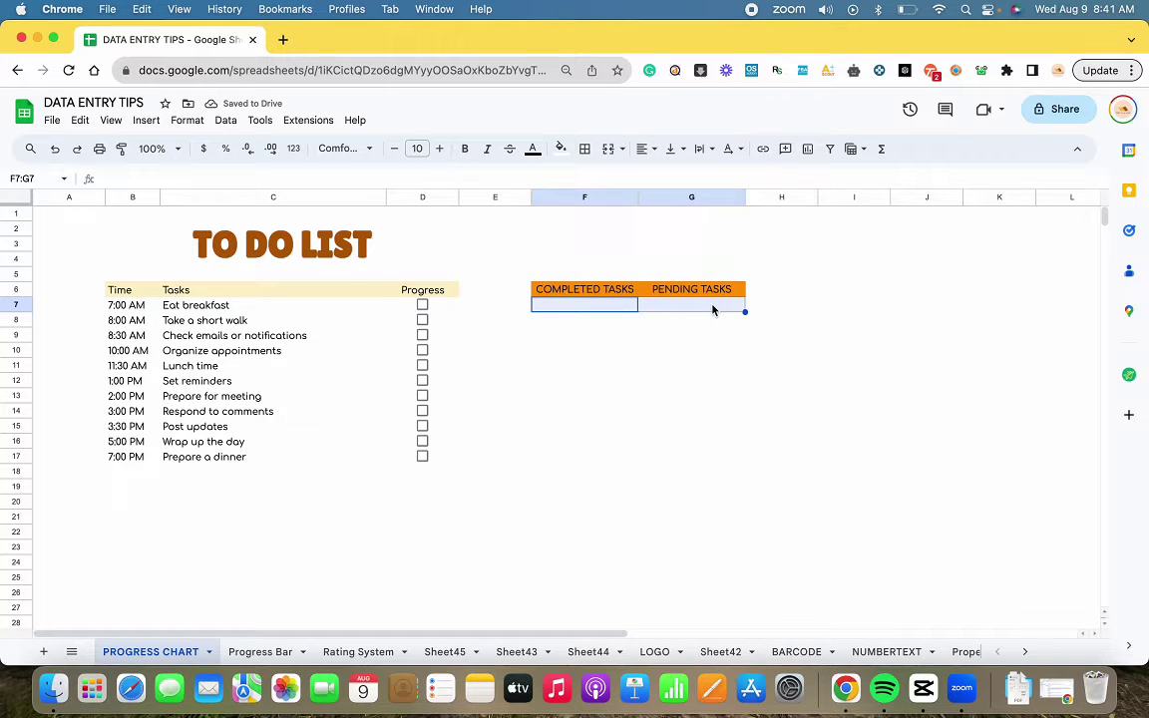
{"action": "left_click", "coordinate": [560, 148]}
{"action": "left_click", "coordinate": [611, 229]}
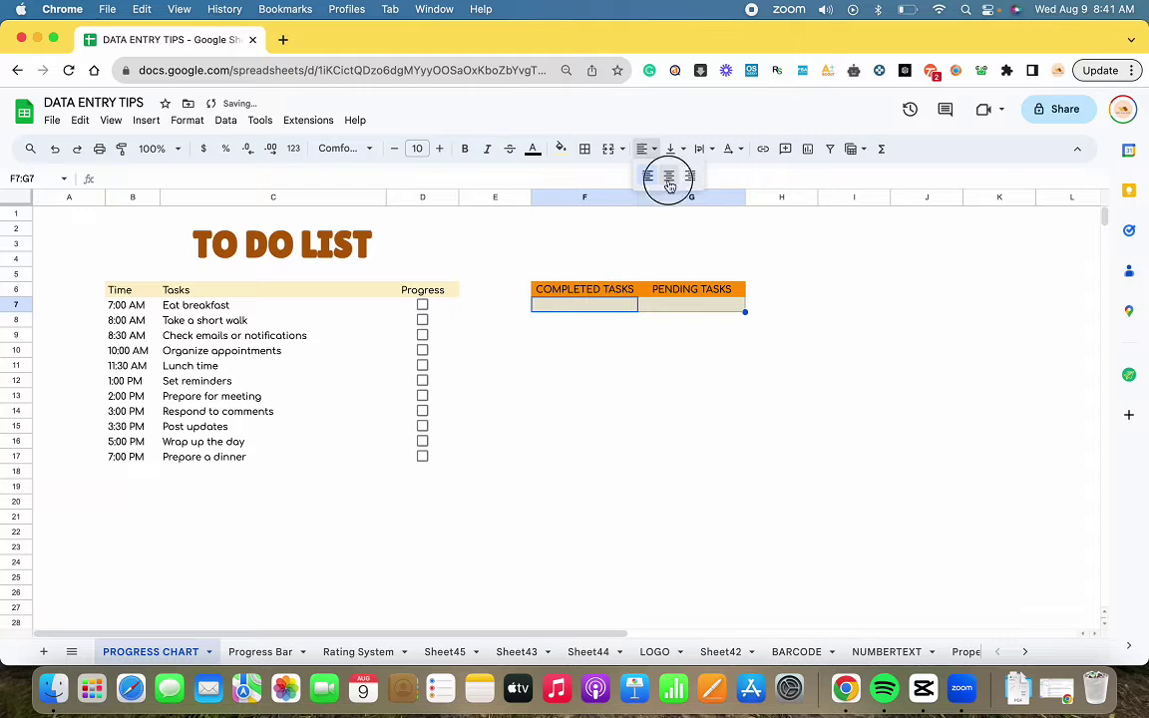
{"action": "left_click", "coordinate": [681, 149]}
{"action": "left_click", "coordinate": [698, 175]}
Step: Enter =COUNTIF(D7:D17,"TRUE") in F7 to count the completed tasks
{"action": "left_click", "coordinate": [583, 308]}
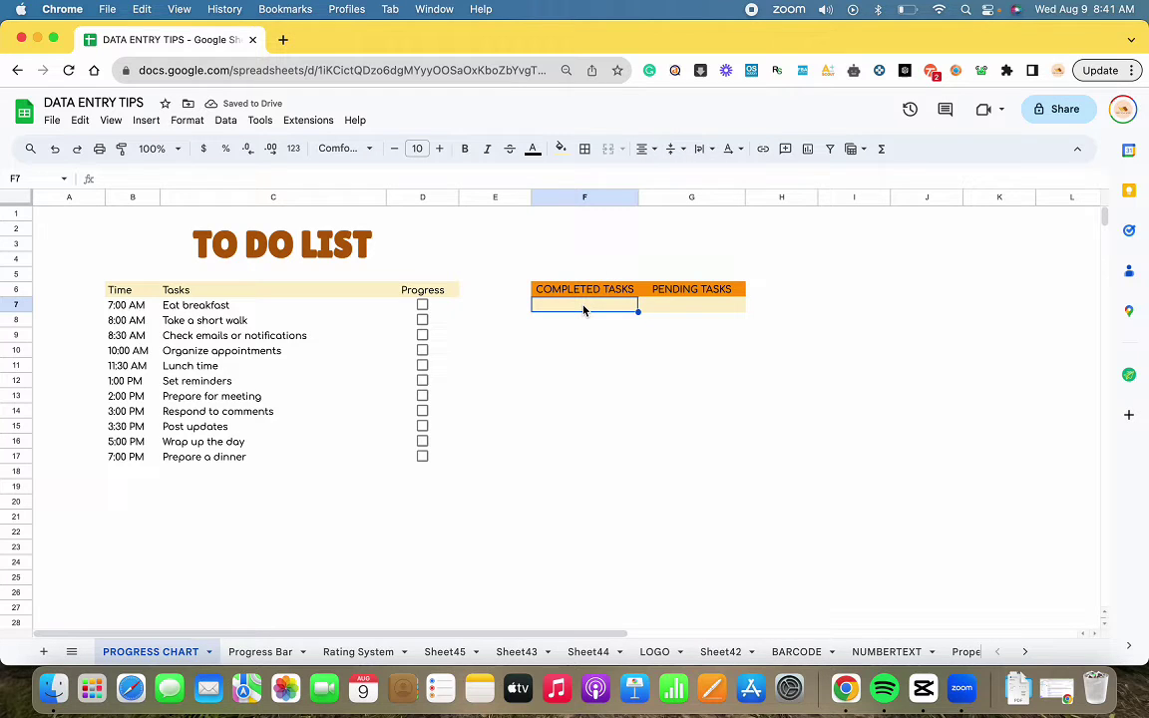
{"action": "type", "text": "=COUNTIF"}
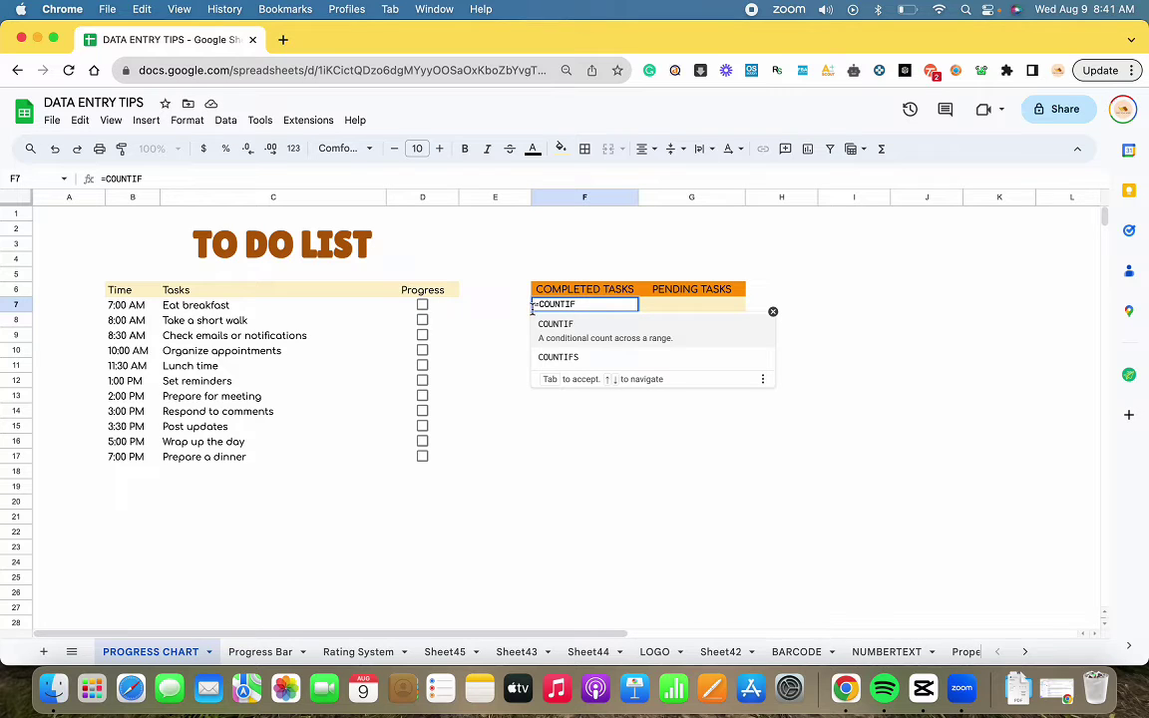
{"action": "type", "text": "("}
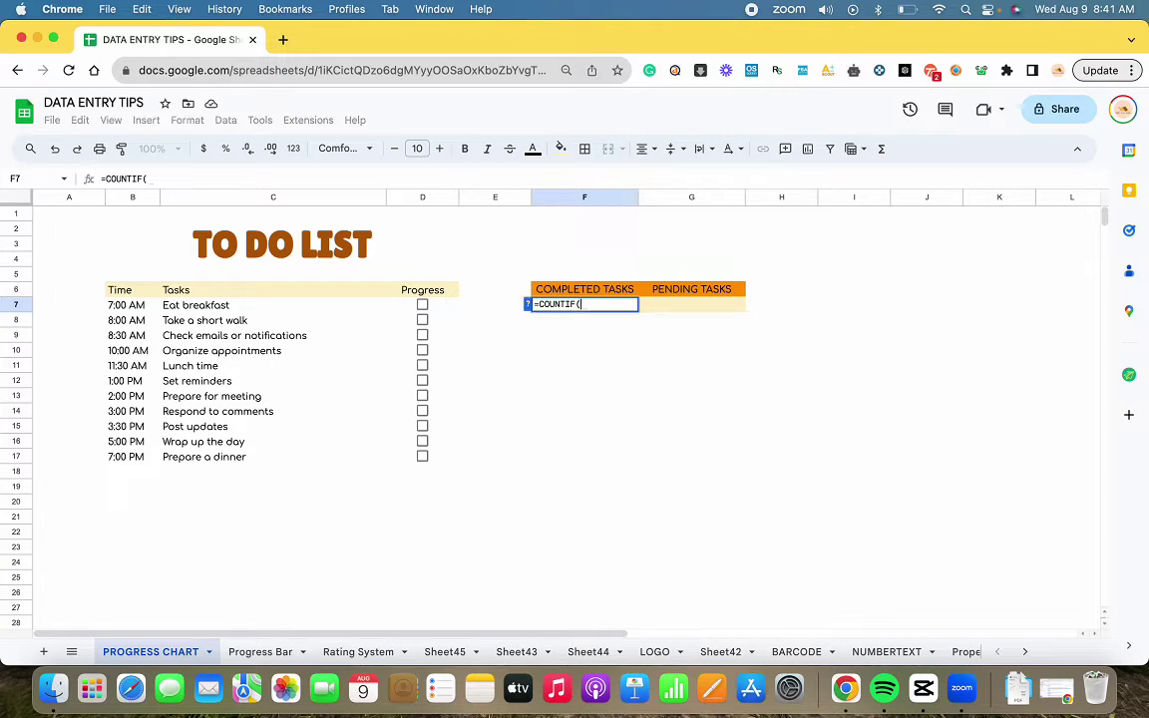
{"action": "left_click_drag", "start_coordinate": [432, 309], "coordinate": [437, 460]}
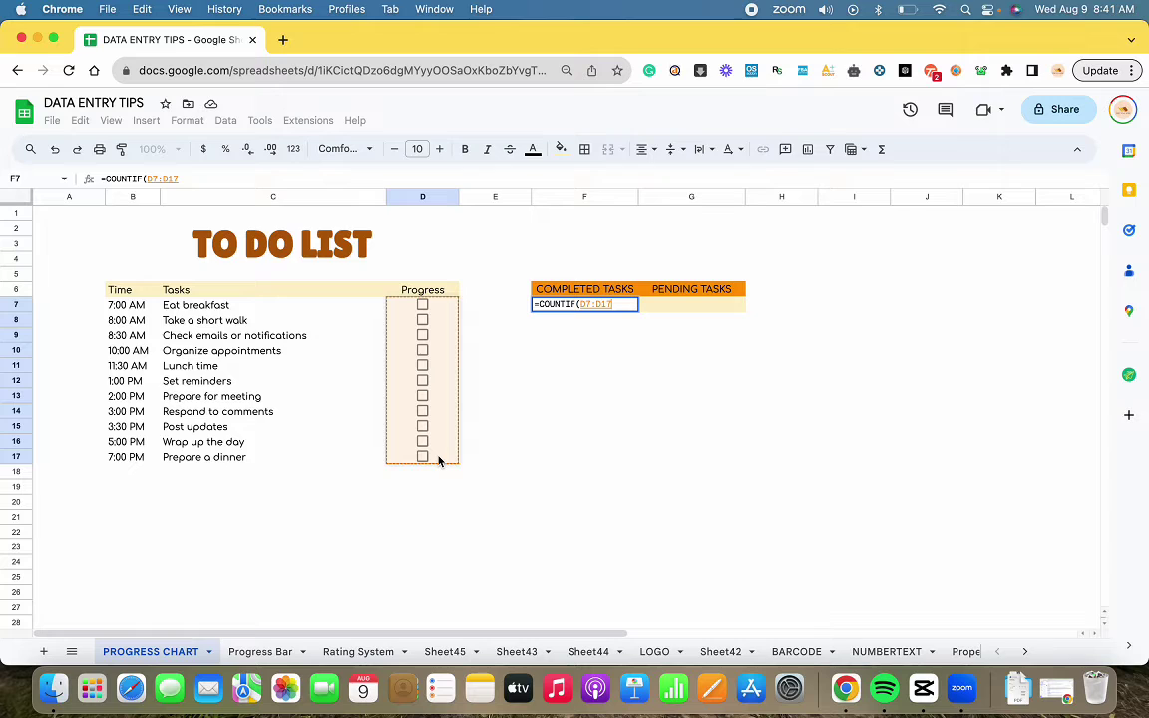
{"action": "type", "text": ",\""}
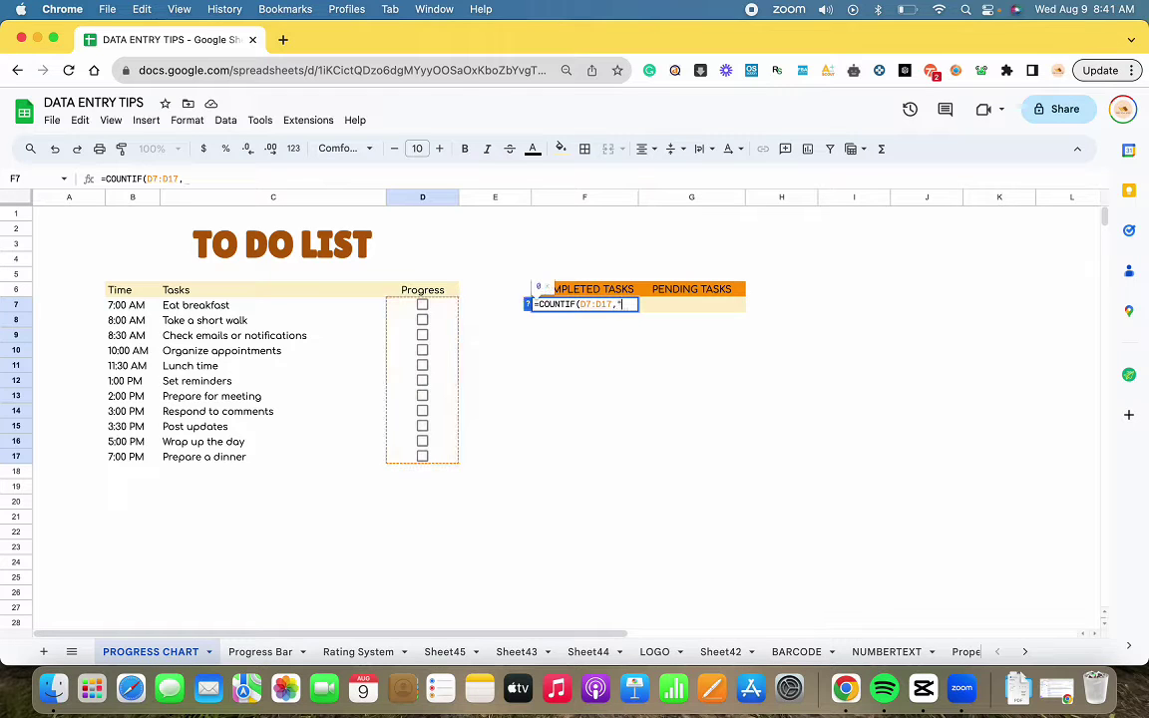
{"action": "type", "text": "TRUE\")"}
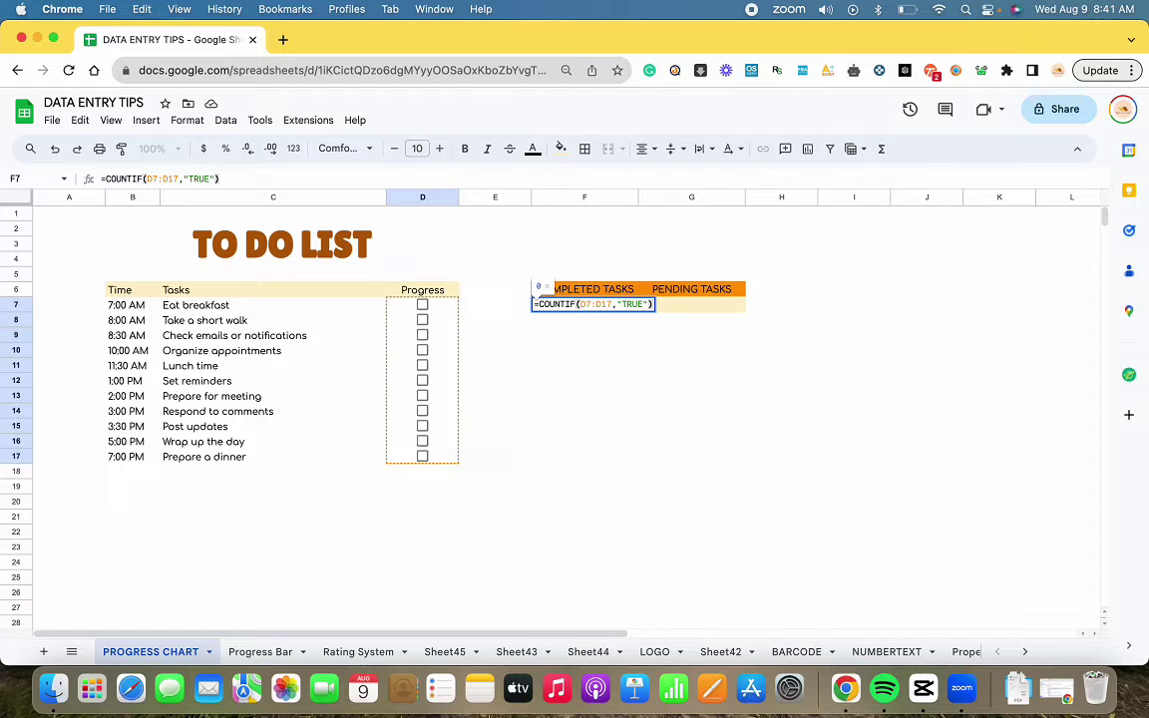
{"action": "key", "text": "Return"}
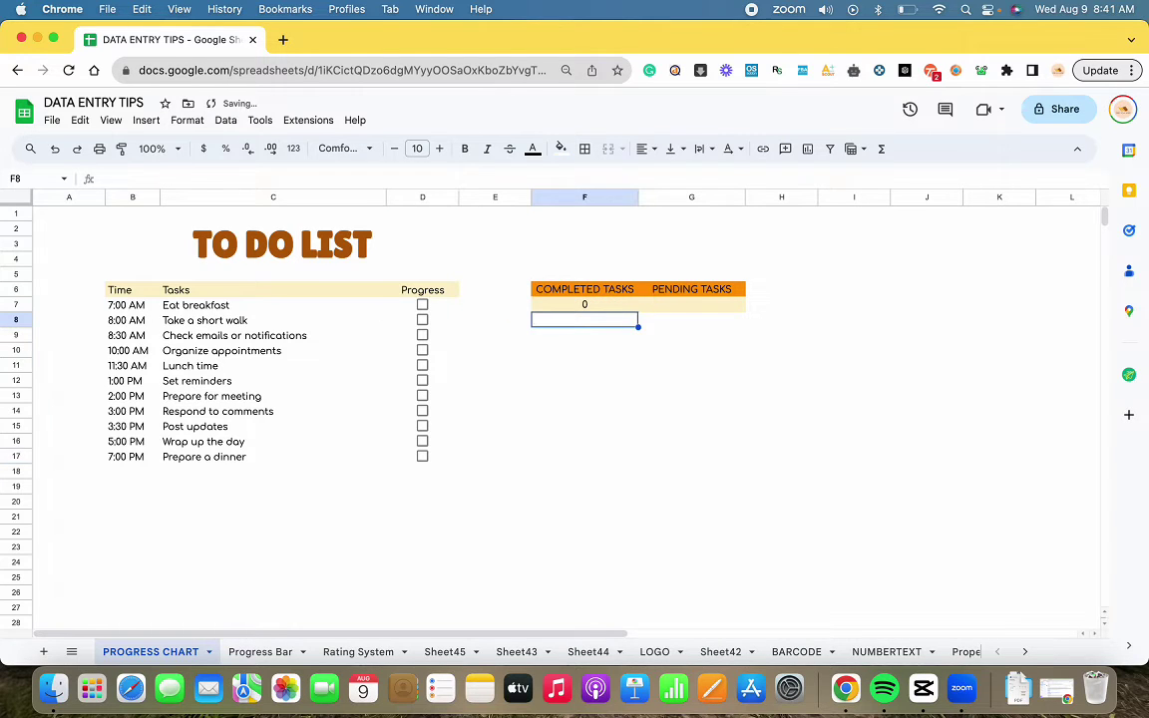
Step: Enter =COUNTIF(D7:D17,"FALSE") in G7 to count the pending tasks
{"action": "left_click", "coordinate": [725, 306]}
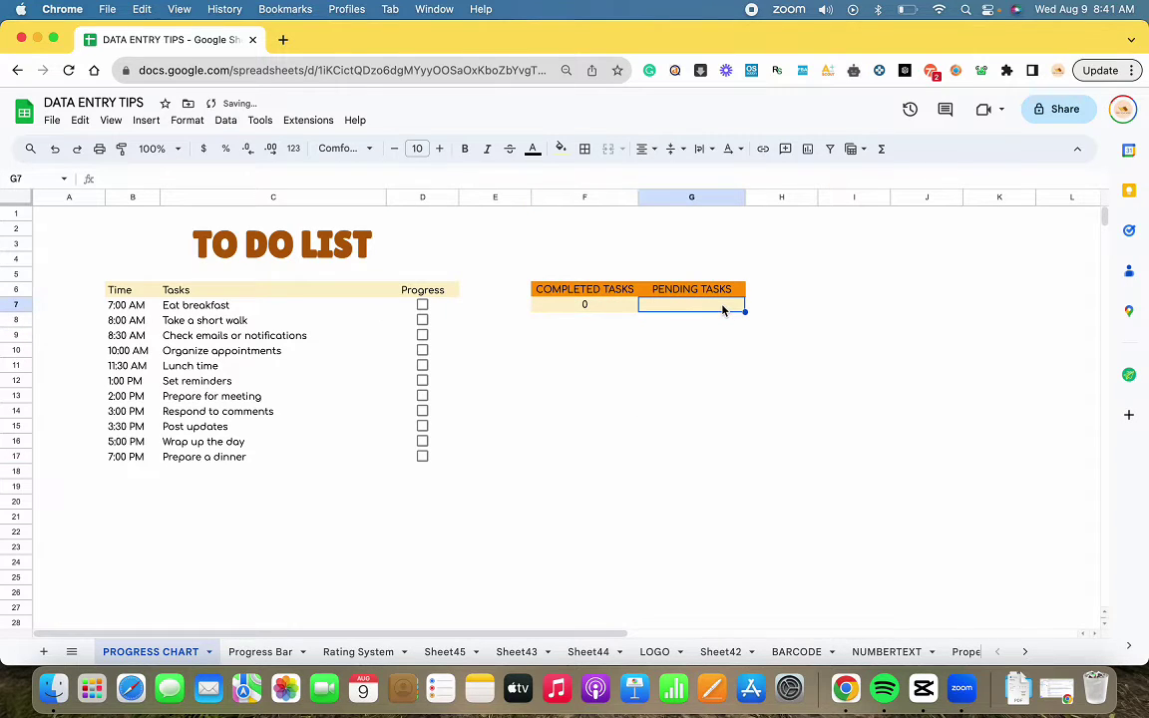
{"action": "type", "text": "=COUN"}
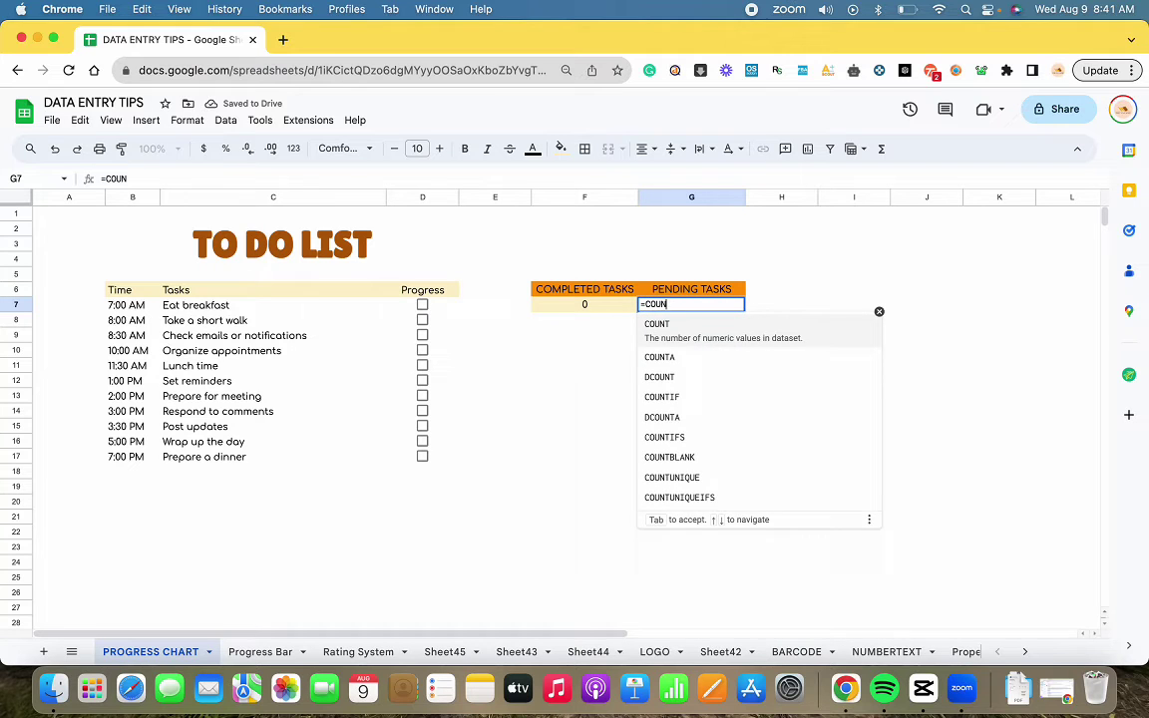
{"action": "type", "text": "TIF("}
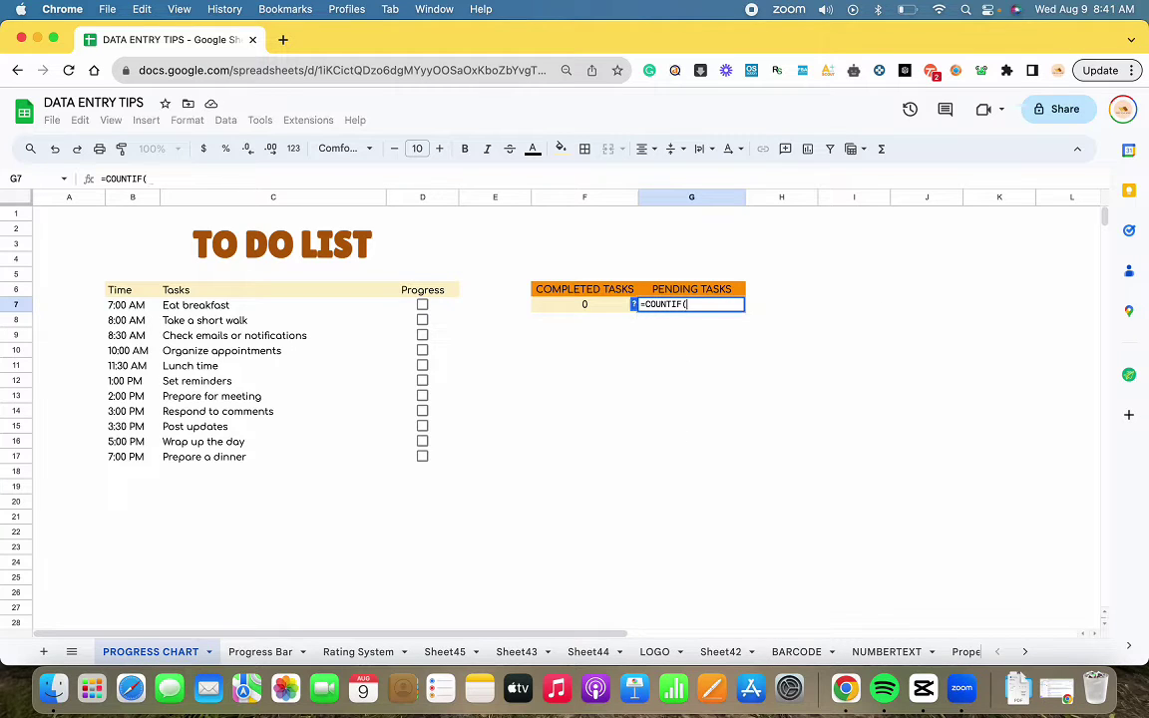
{"action": "left_click_drag", "start_coordinate": [440, 306], "coordinate": [438, 466]}
{"action": "type", "text": ","}
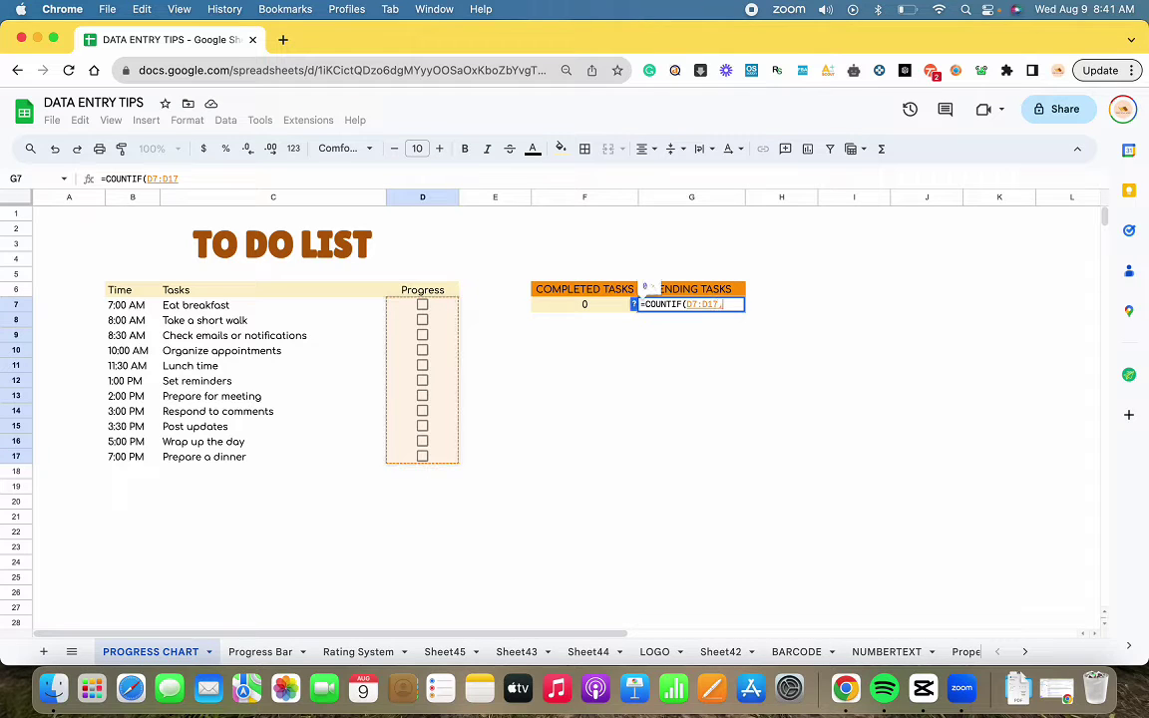
{"action": "type", "text": "\"FALSE"}
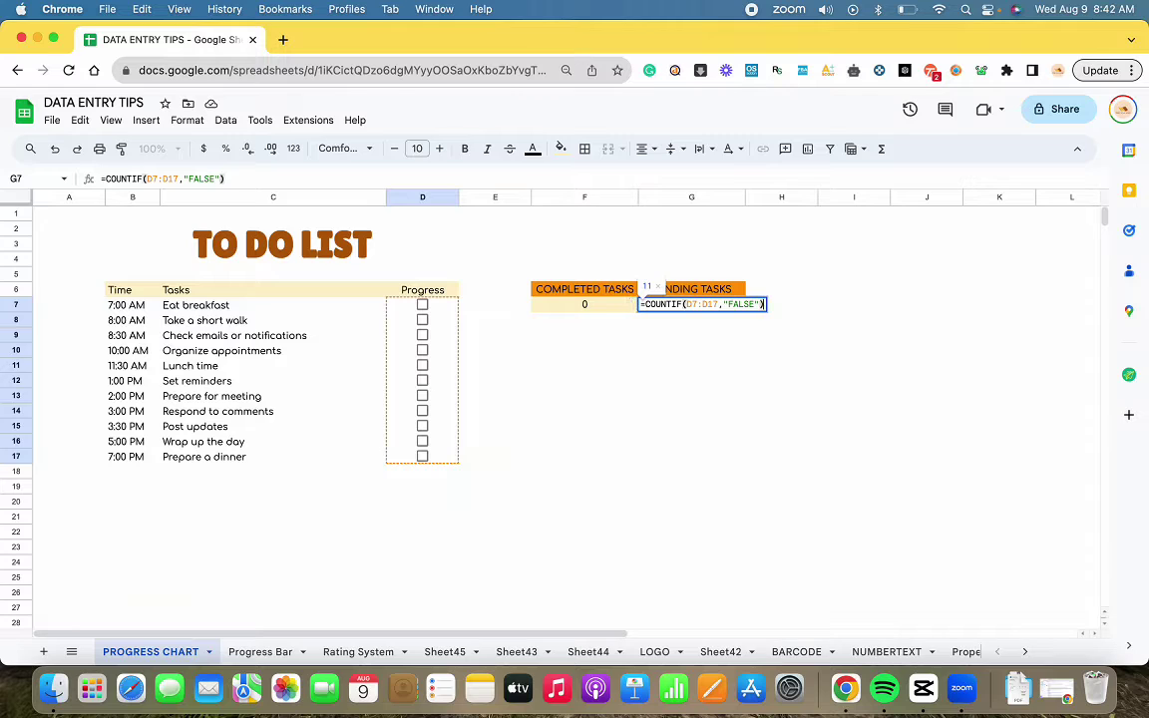
{"action": "key", "text": "Return"}
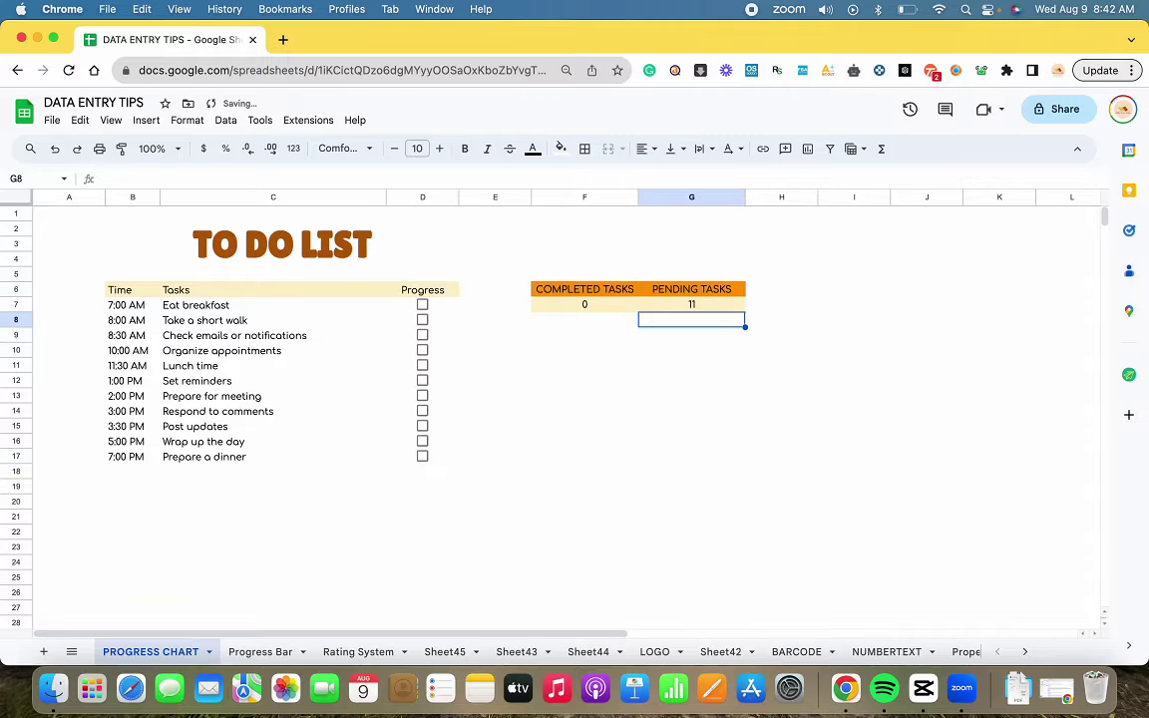
Step: Test the counters by ticking the checkboxes for the tasks from Eat breakfast through Prepare for meeting
{"action": "left_click", "coordinate": [422, 305]}
{"action": "left_click", "coordinate": [422, 320]}
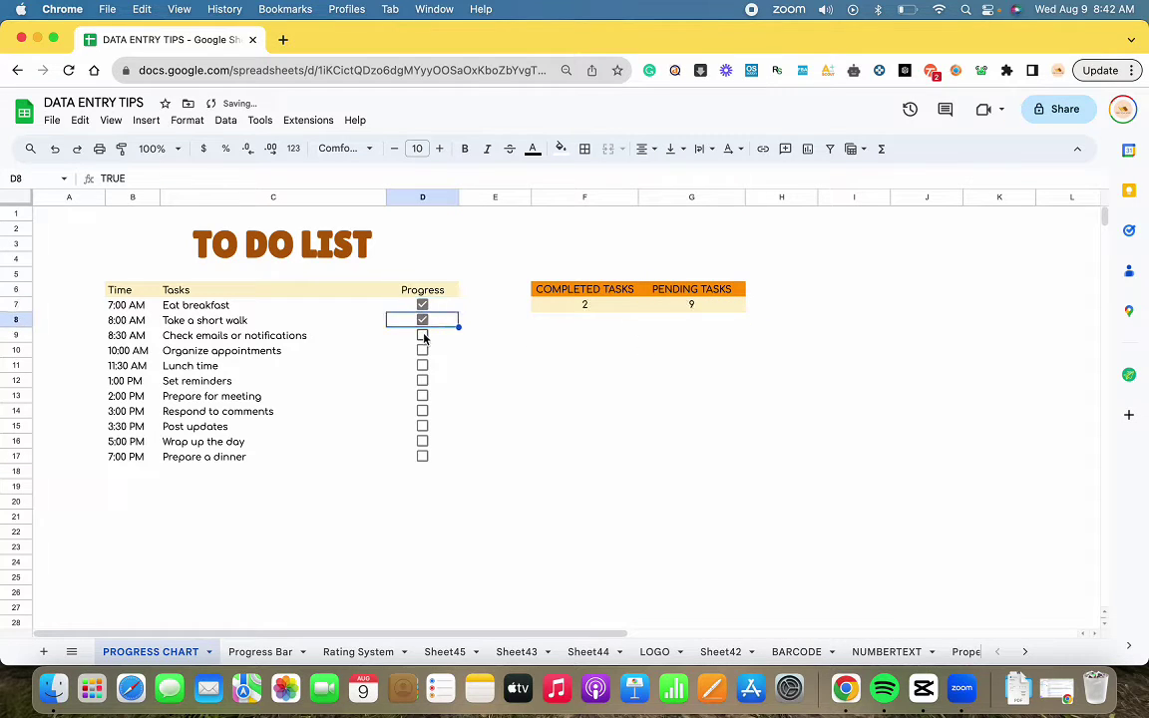
{"action": "left_click", "coordinate": [422, 335]}
{"action": "left_click", "coordinate": [422, 350]}
{"action": "left_click", "coordinate": [422, 365]}
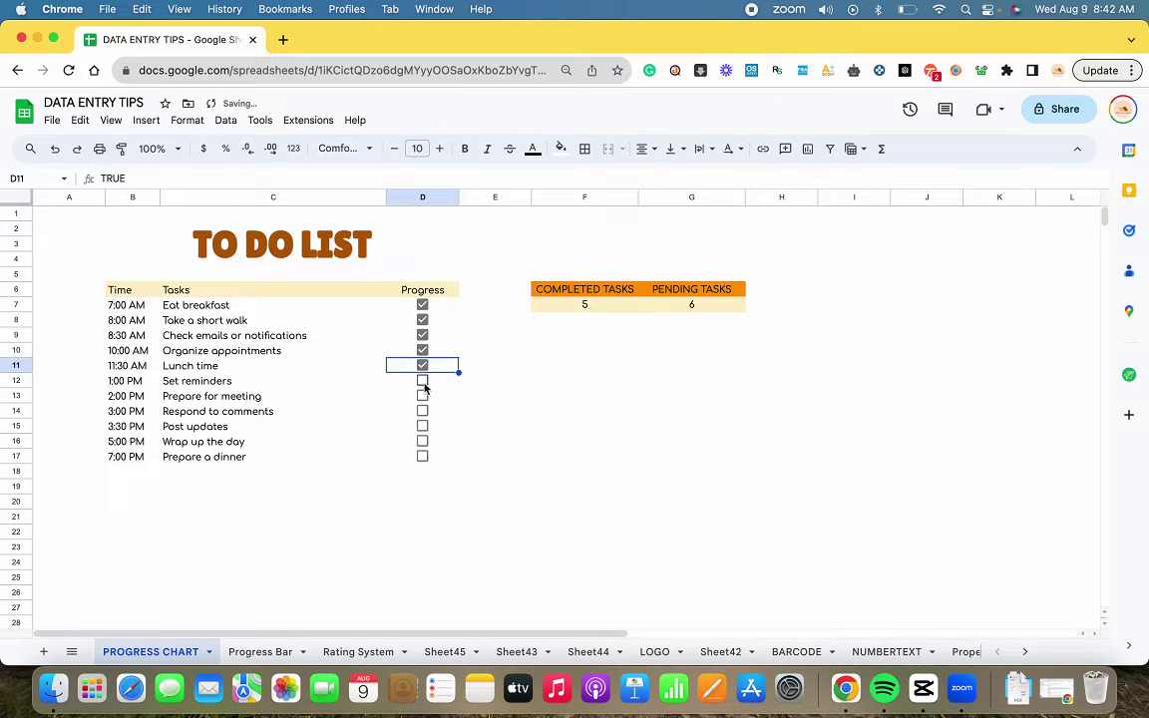
{"action": "left_click", "coordinate": [422, 381]}
{"action": "left_click", "coordinate": [423, 396]}
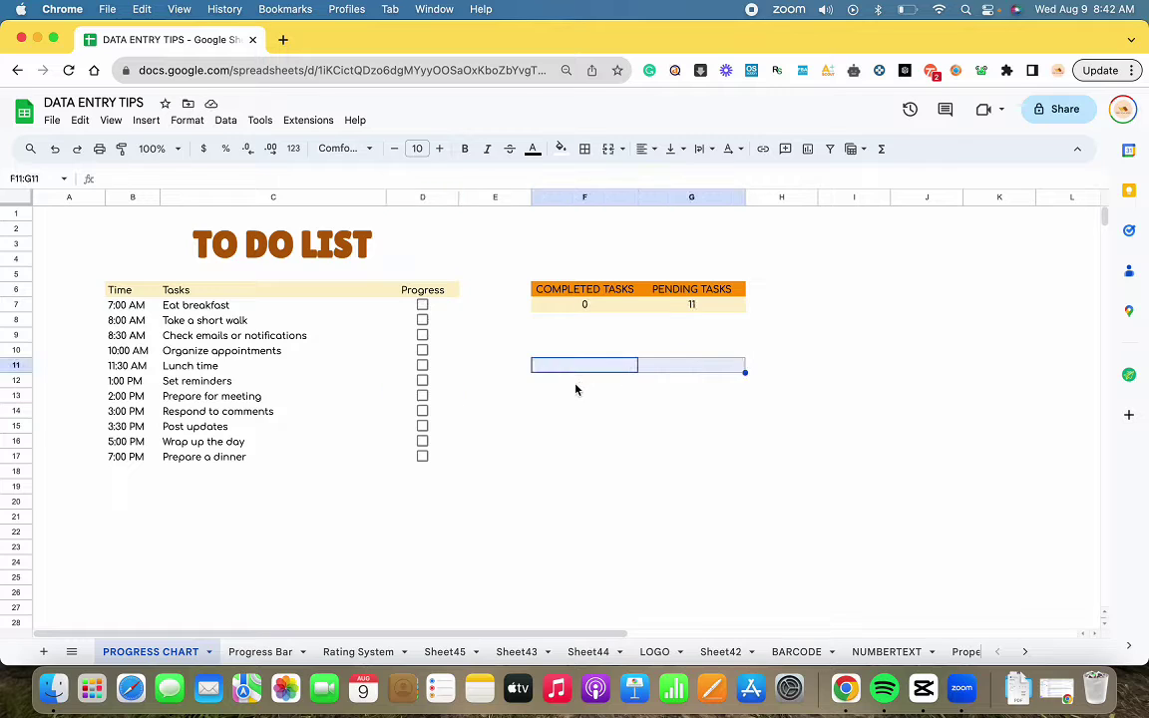
Step: Merge cells F12:G12 and enter =COUNTIF(D7:D17,"TRUE")/COUNTA(D7:D17) to calculate the share of completed tasks
{"action": "left_click_drag", "start_coordinate": [619, 380], "coordinate": [683, 379]}
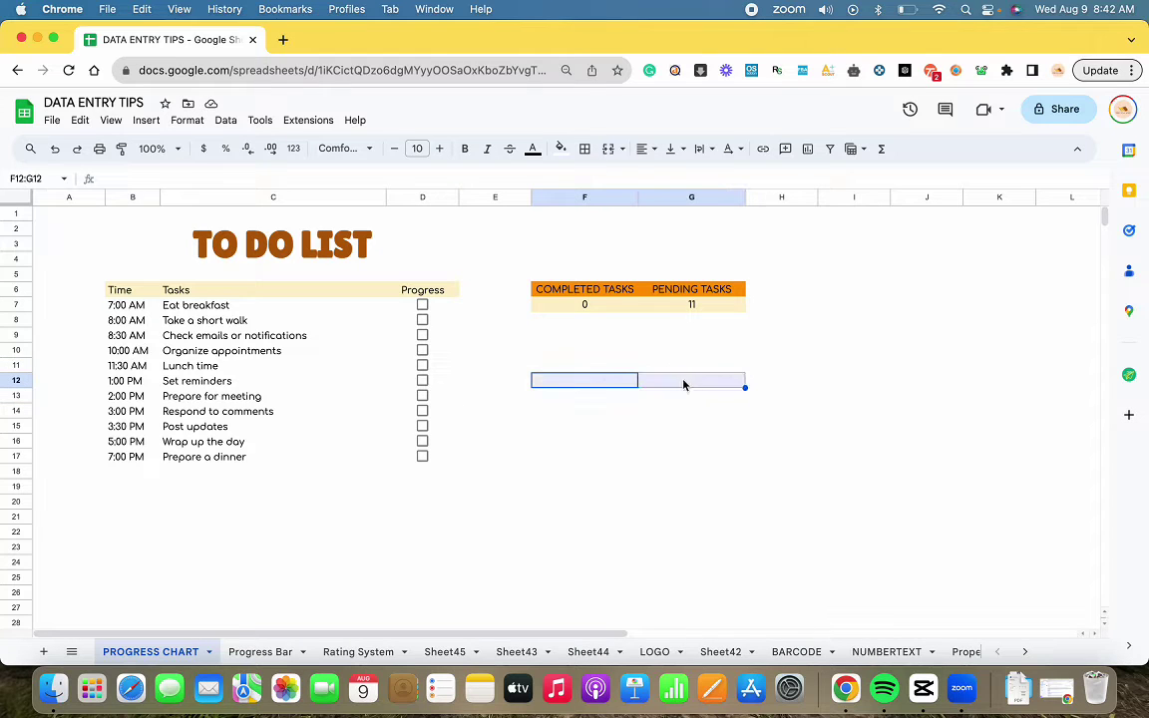
{"action": "left_click", "coordinate": [608, 150]}
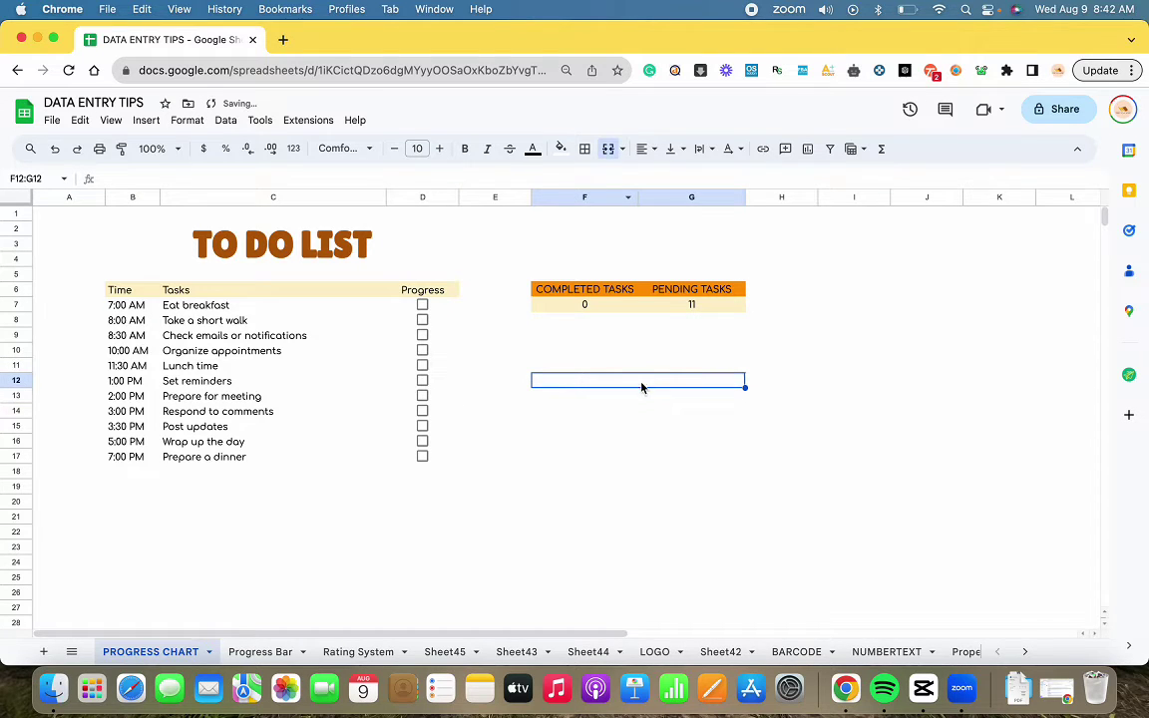
{"action": "type", "text": "=C"}
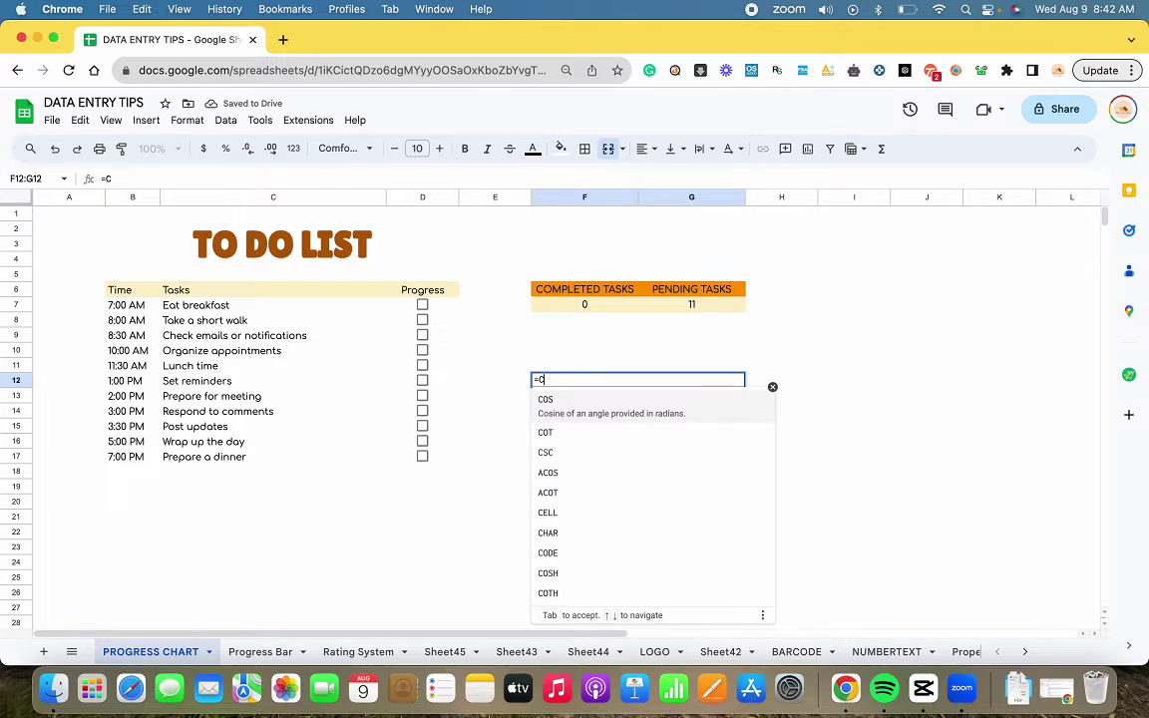
{"action": "type", "text": "OUNTIF"}
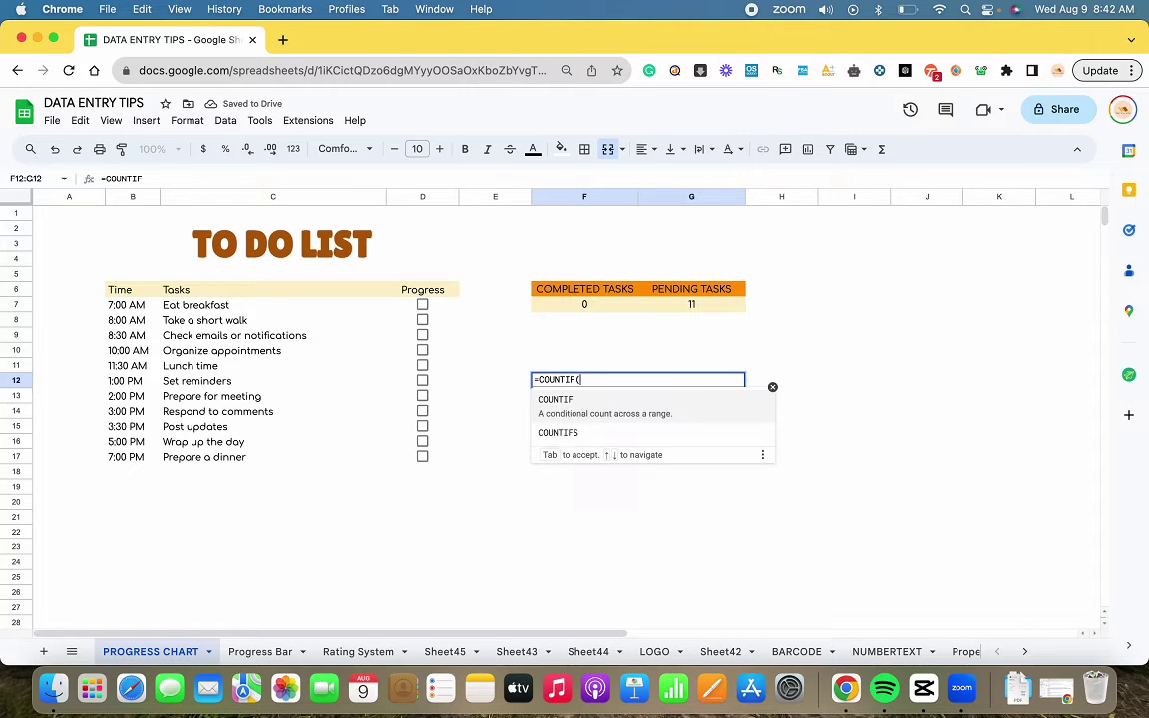
{"action": "type", "text": "("}
{"action": "left_click_drag", "start_coordinate": [434, 311], "coordinate": [435, 459]}
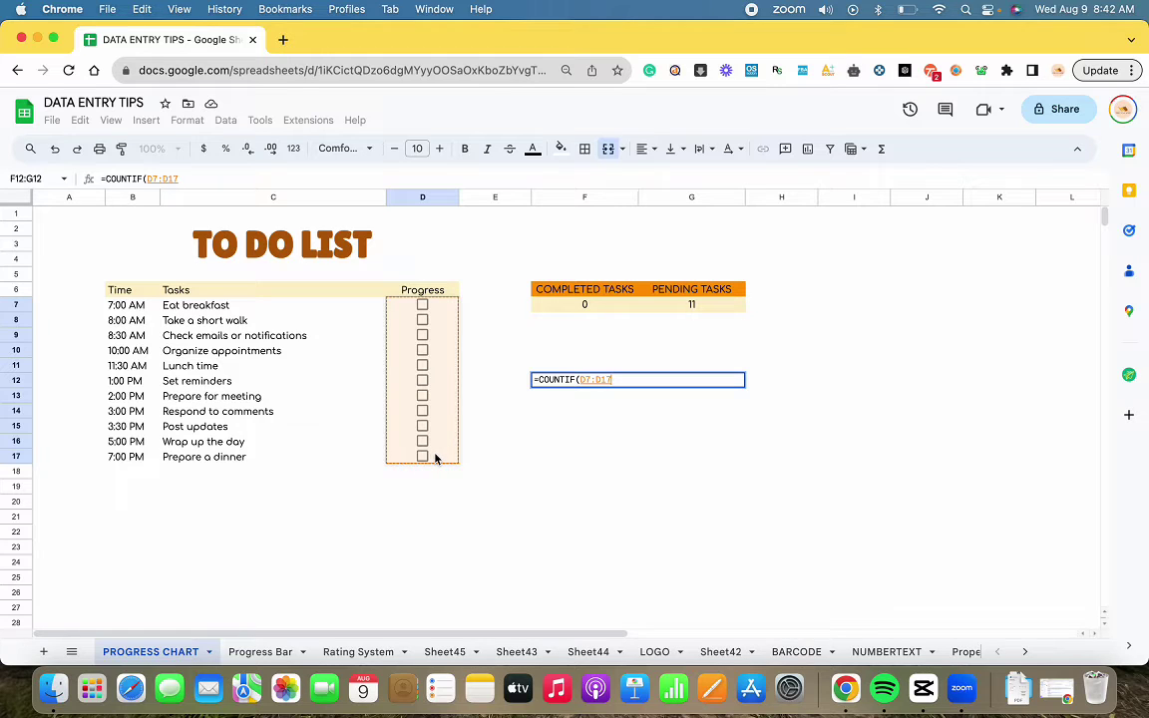
{"action": "type", "text": ":"}
{"action": "key", "text": "BackSpace"}
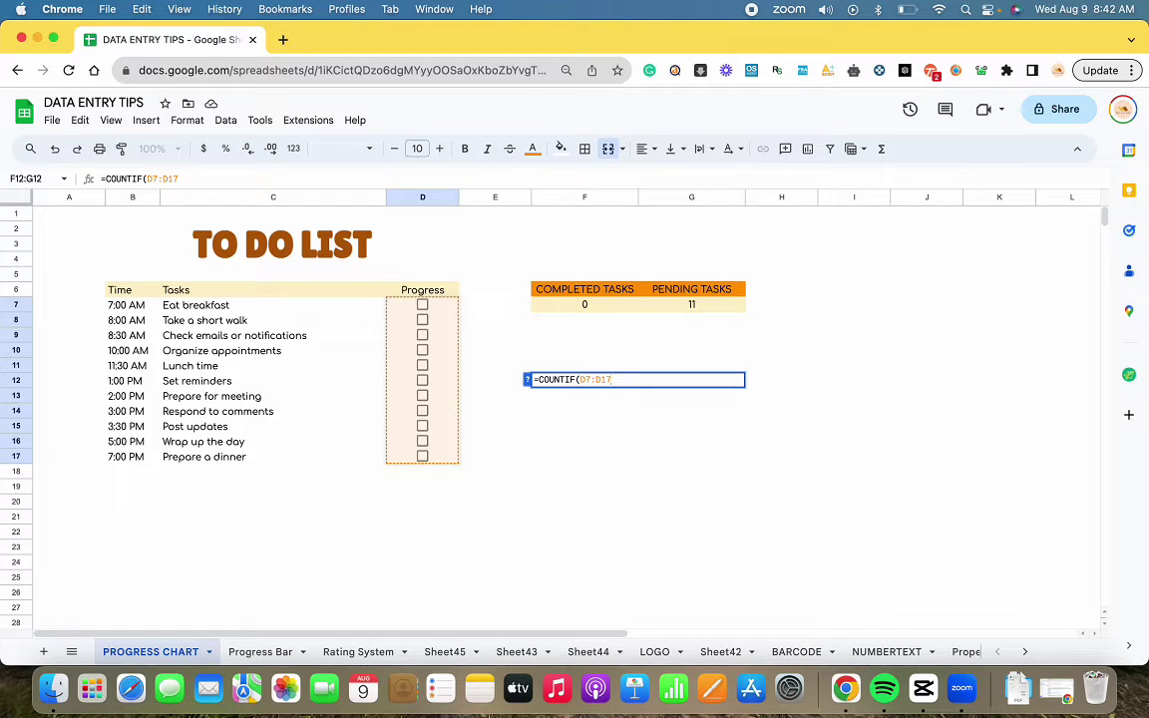
{"action": "type", "text": ",\"TRUE"}
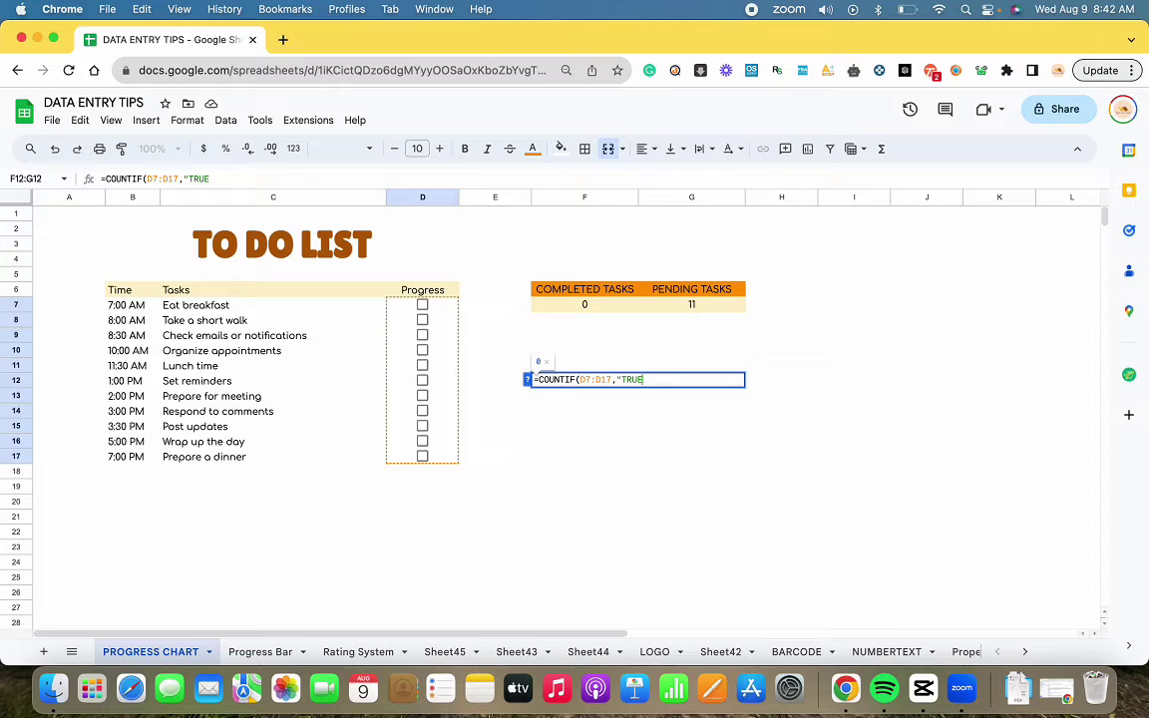
{"action": "type", "text": "\")/"}
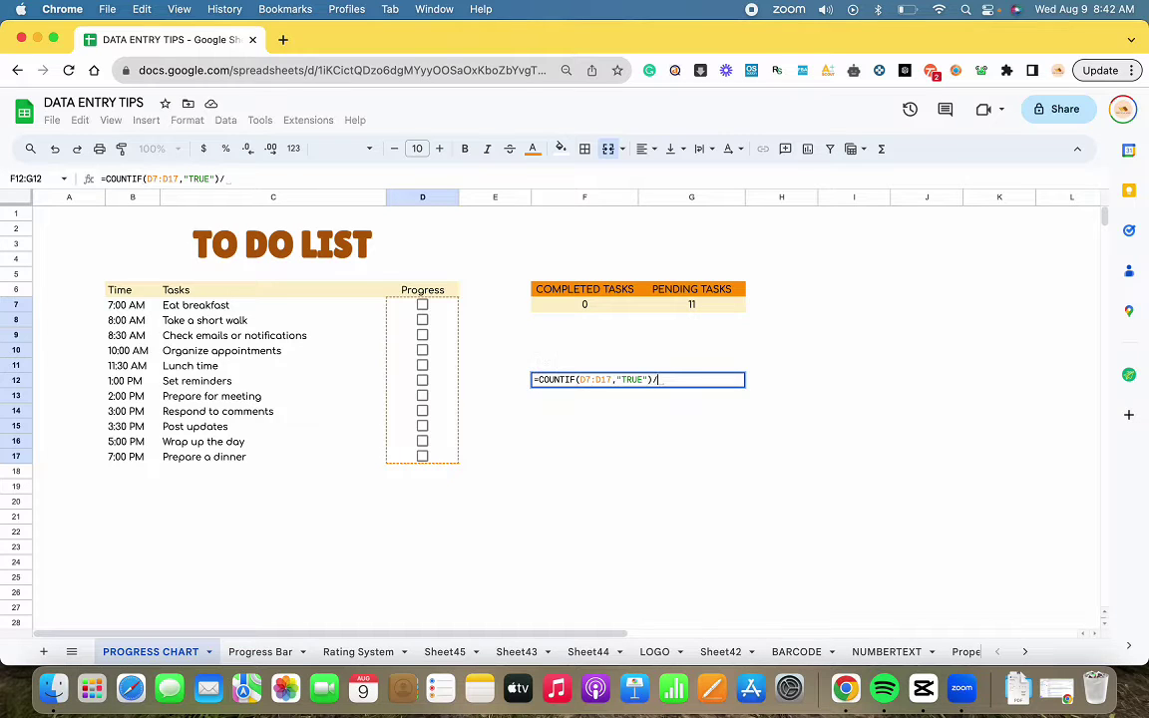
{"action": "type", "text": "COUNTA("}
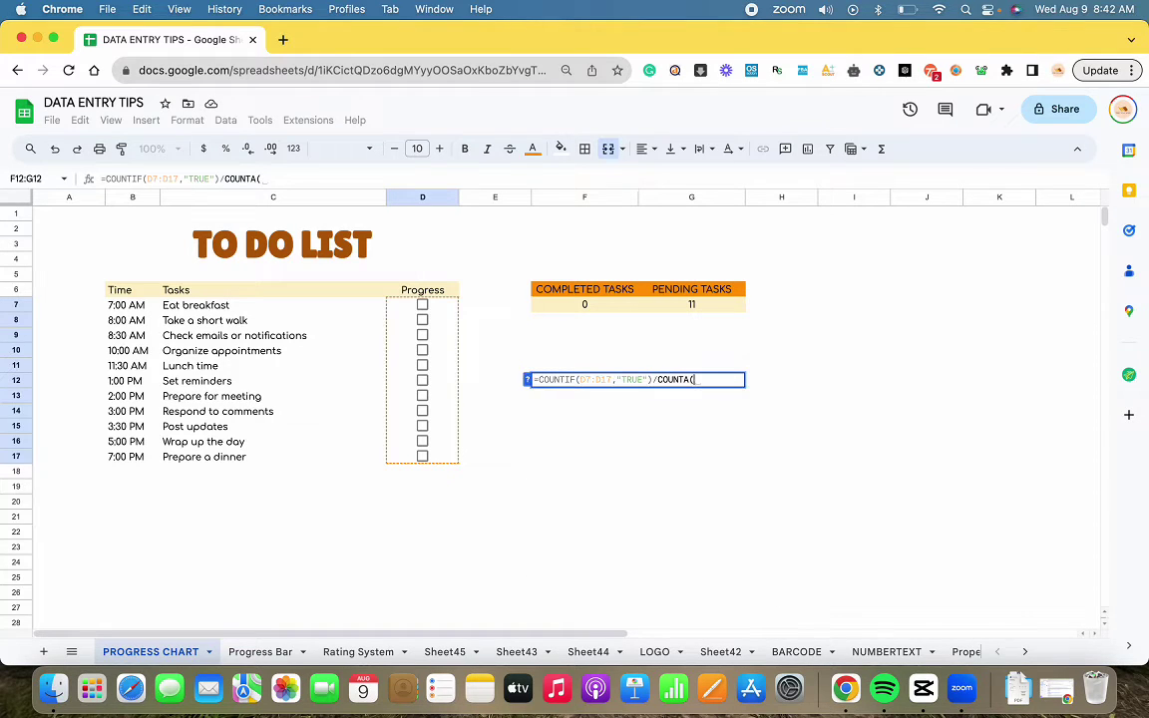
{"action": "left_click_drag", "start_coordinate": [442, 312], "coordinate": [441, 457]}
{"action": "key", "text": "Return"}
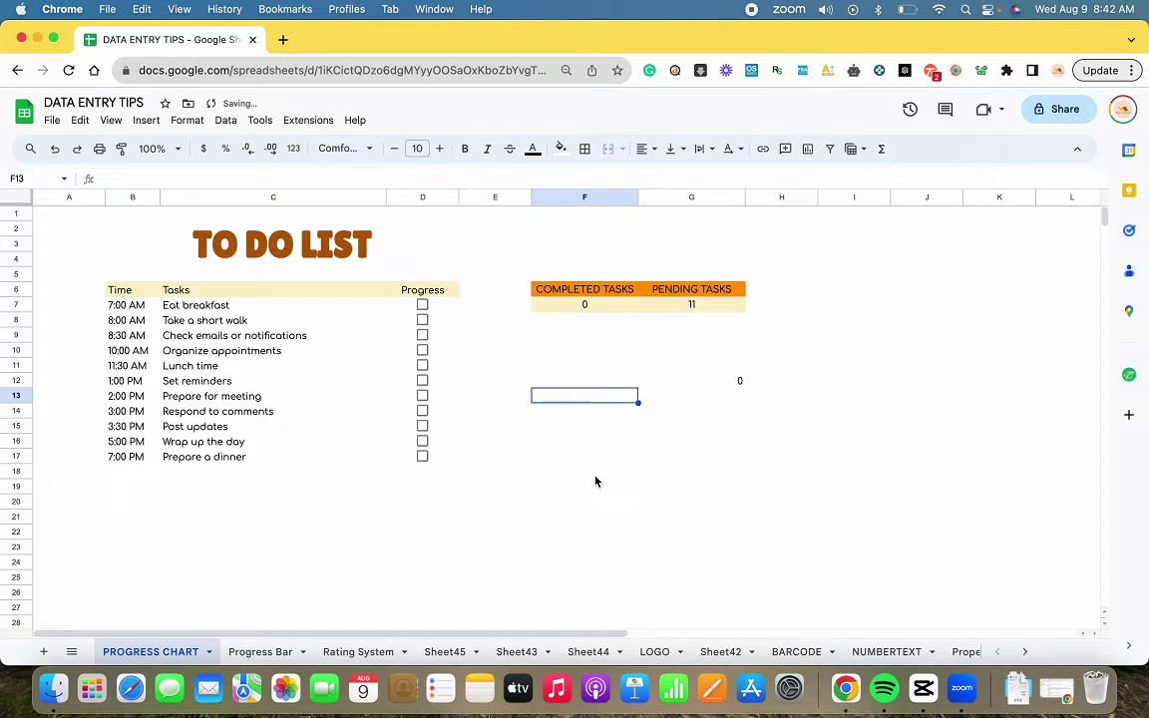
Step: Merge cells F12:G12, then center the completion value and format it as a percentage
{"action": "left_click_drag", "start_coordinate": [729, 379], "coordinate": [589, 380]}
{"action": "left_click", "coordinate": [607, 148]}
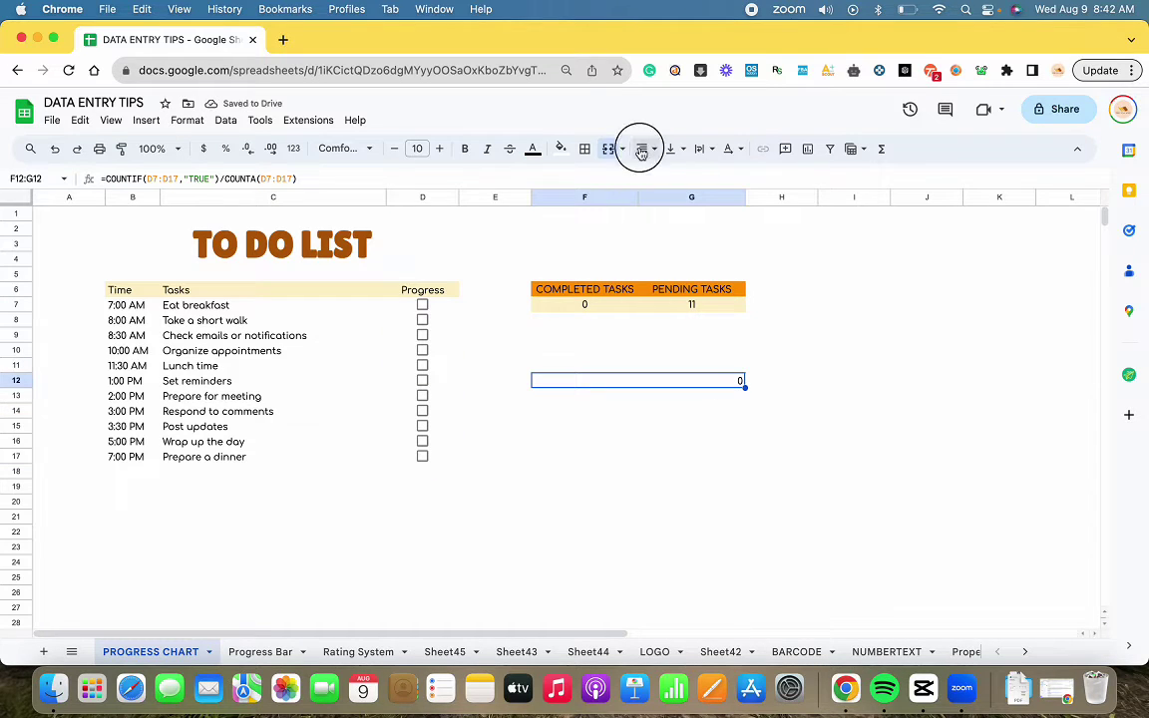
{"action": "left_click", "coordinate": [641, 148]}
{"action": "left_click", "coordinate": [669, 176]}
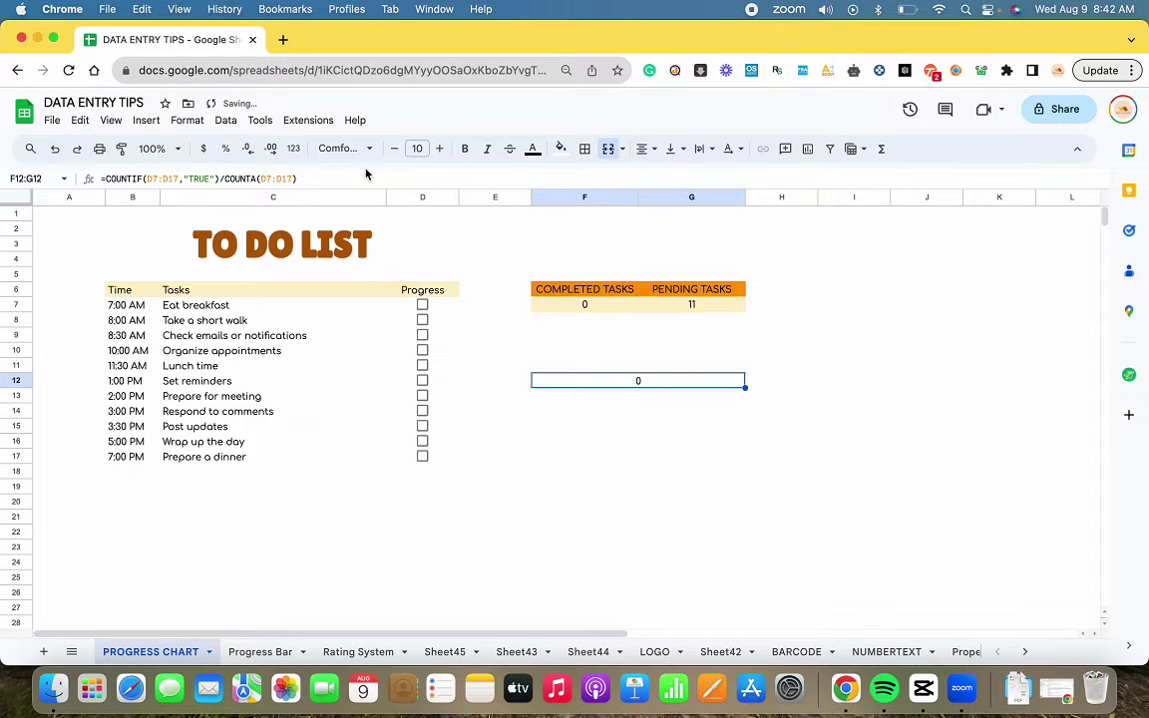
{"action": "left_click", "coordinate": [226, 149]}
Step: Insert a doughnut chart from the task counters in F6:G7 with rows and columns switched
{"action": "left_click", "coordinate": [615, 290]}
{"action": "left_click_drag", "start_coordinate": [616, 289], "coordinate": [725, 305]}
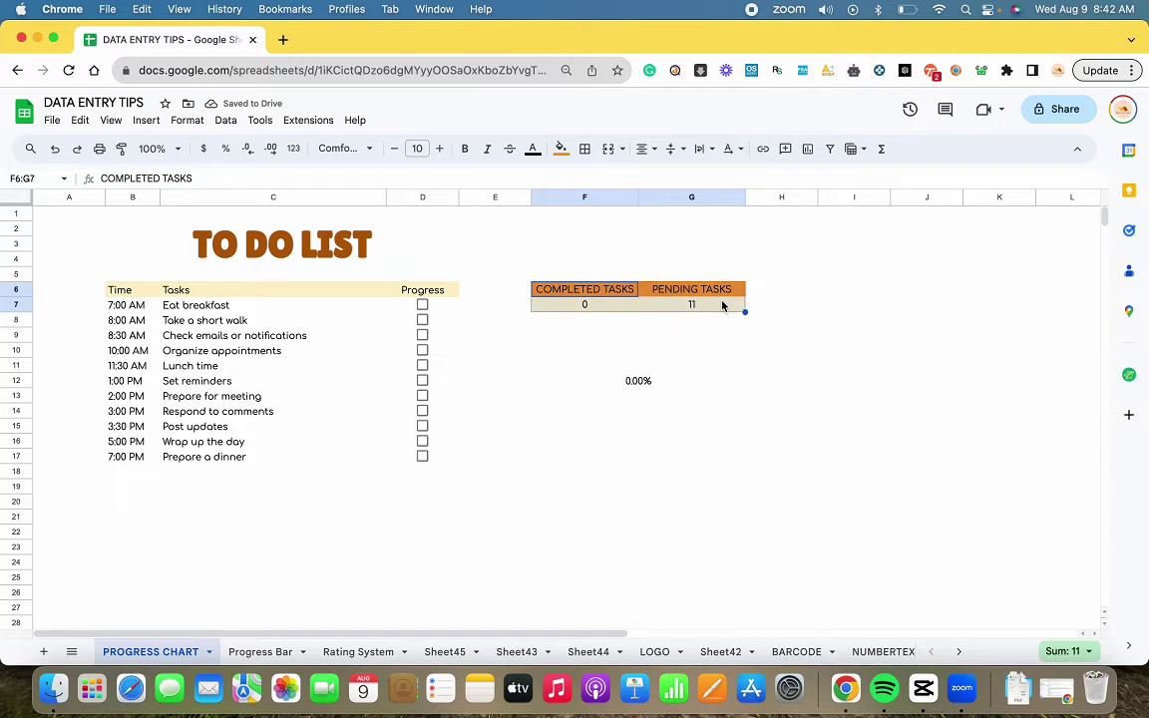
{"action": "left_click", "coordinate": [147, 121]}
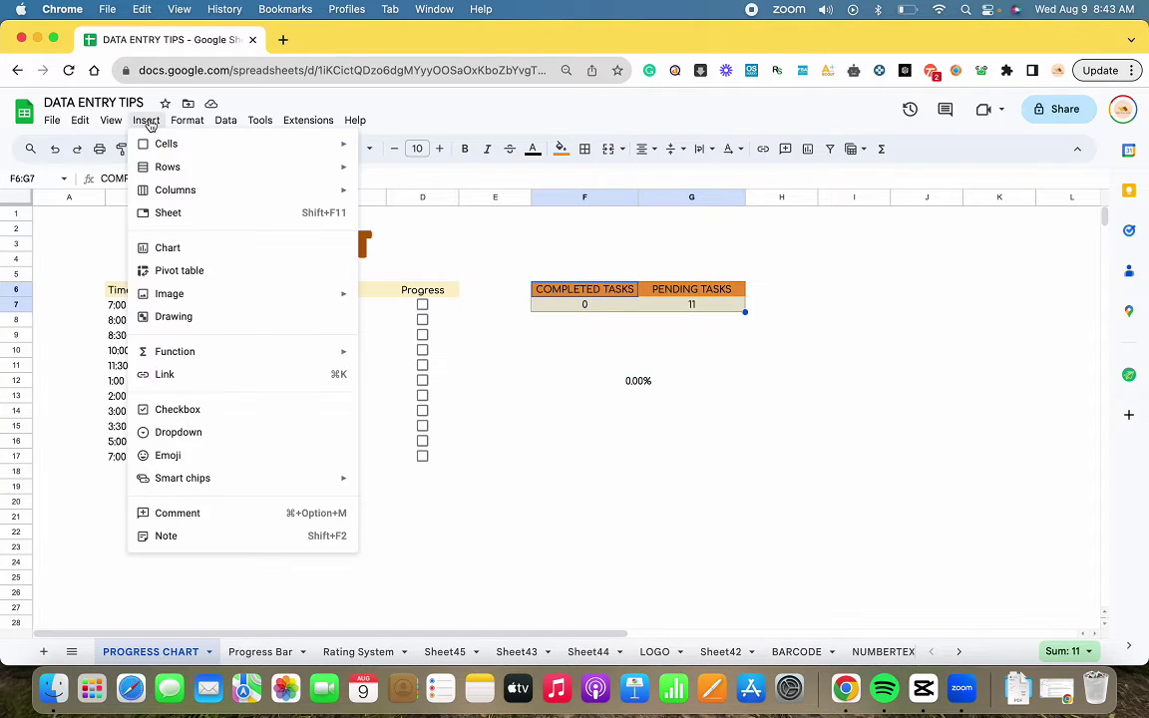
{"action": "left_click", "coordinate": [194, 249]}
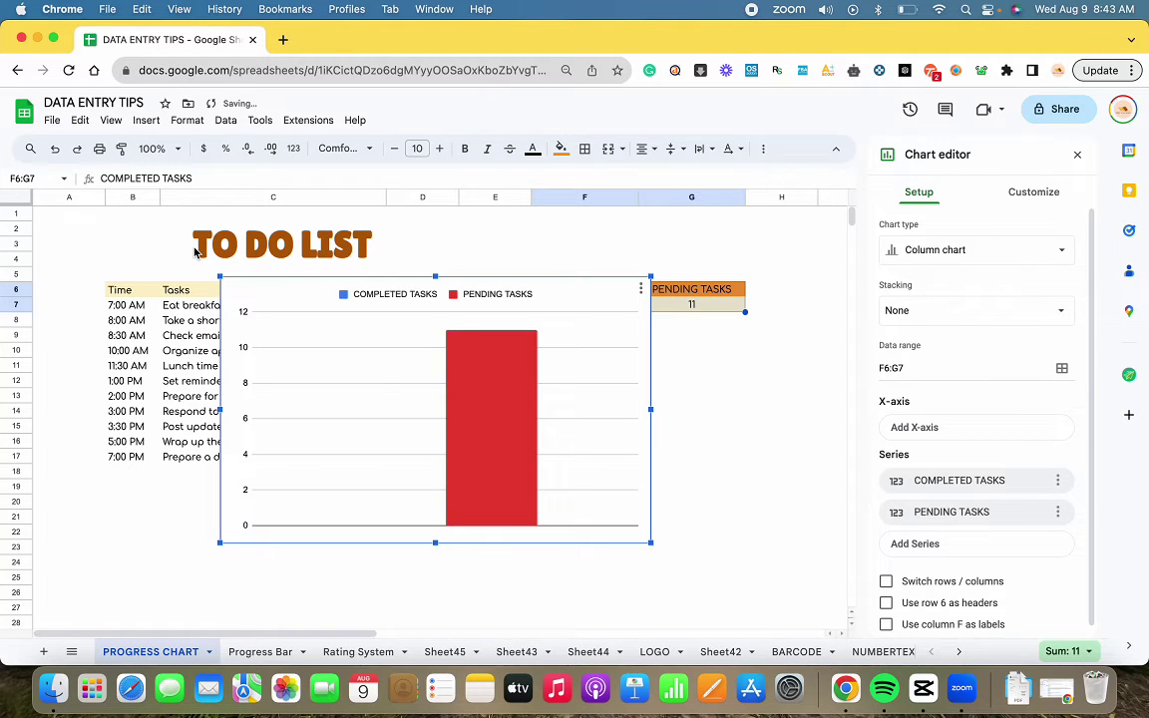
{"action": "left_click", "coordinate": [943, 250]}
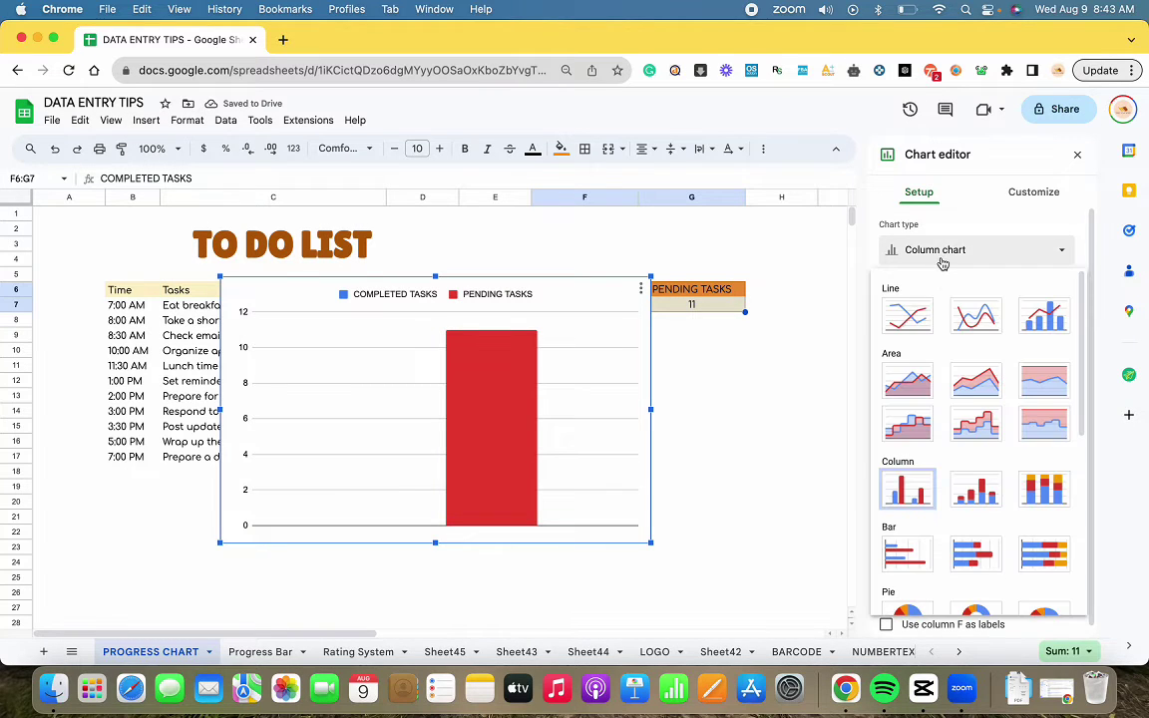
{"action": "scroll", "coordinate": [967, 494], "scroll_direction": "down", "scroll_amount": 5}
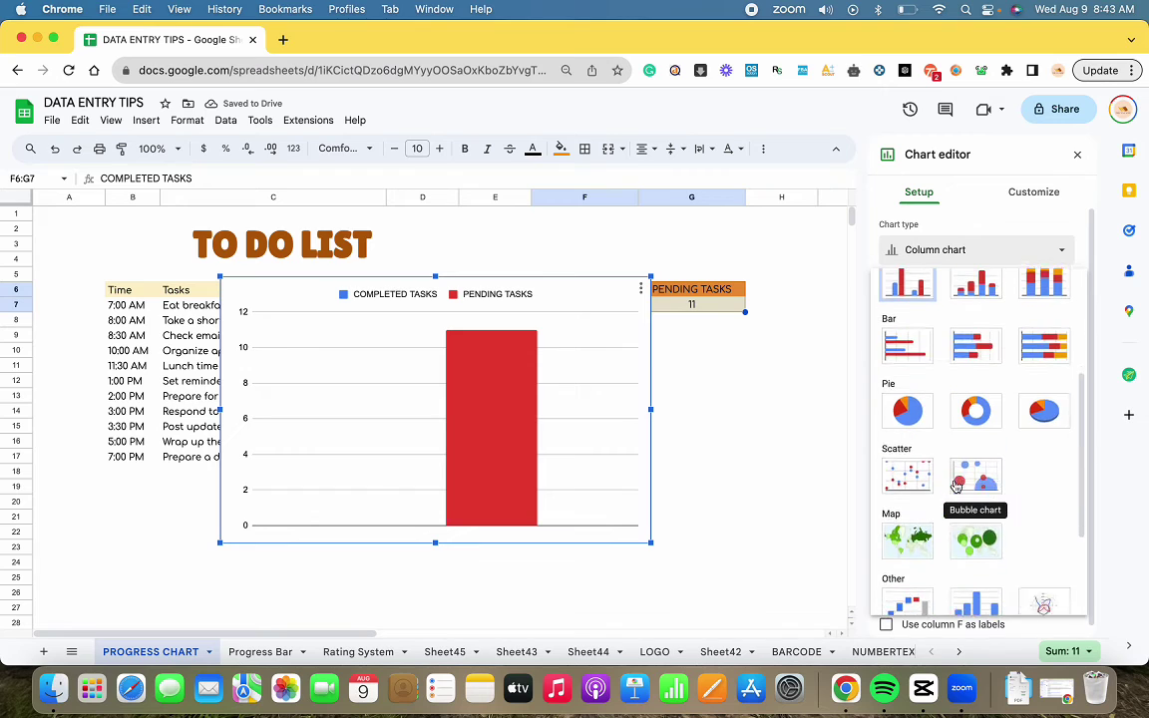
{"action": "left_click", "coordinate": [976, 401]}
{"action": "left_click", "coordinate": [887, 459]}
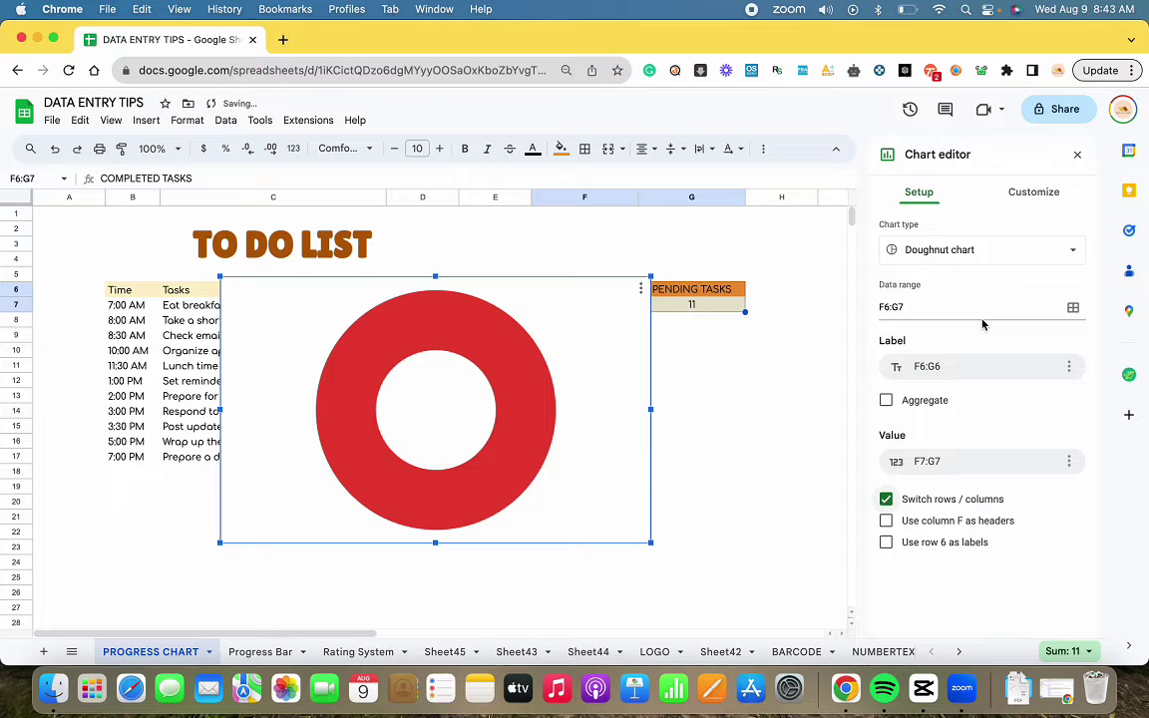
Step: Set the doughnut chart's background color and border color to None
{"action": "left_click", "coordinate": [1038, 196]}
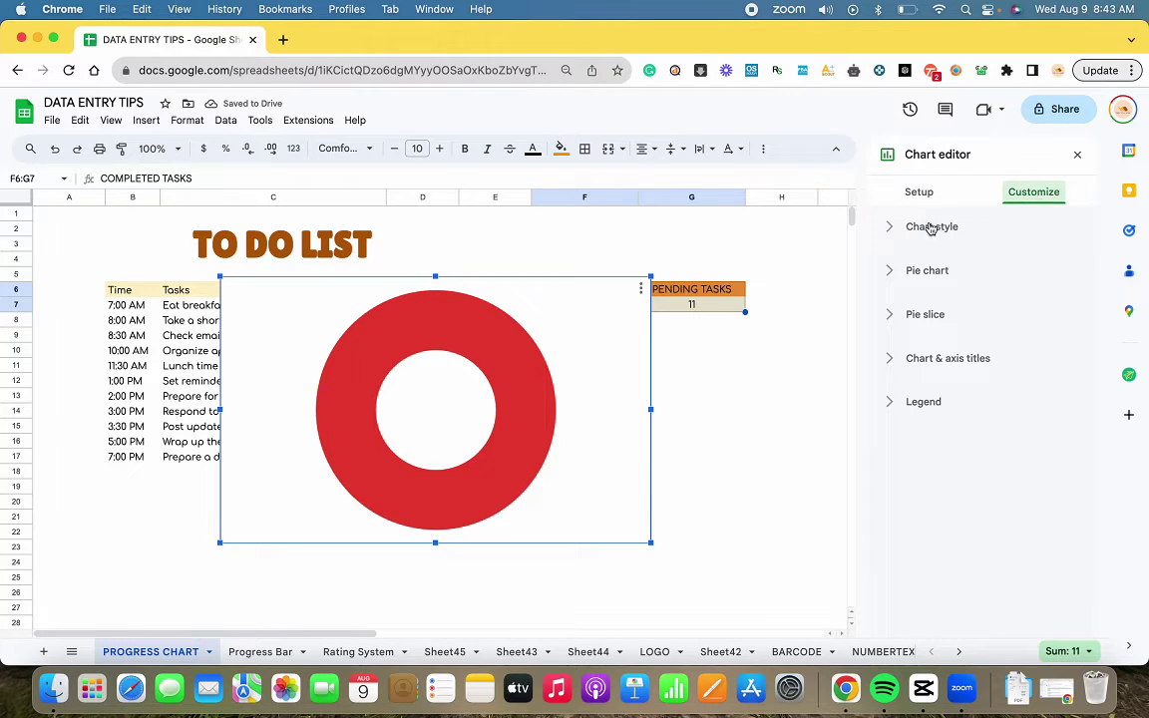
{"action": "left_click", "coordinate": [891, 228]}
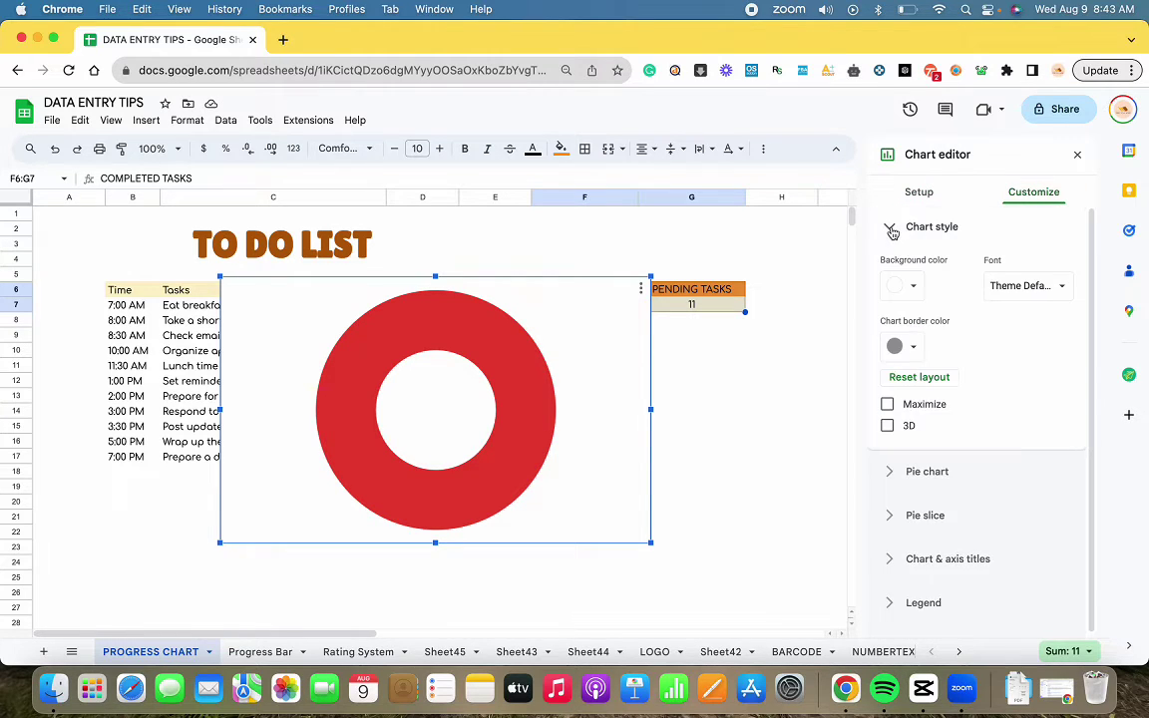
{"action": "left_click", "coordinate": [896, 286]}
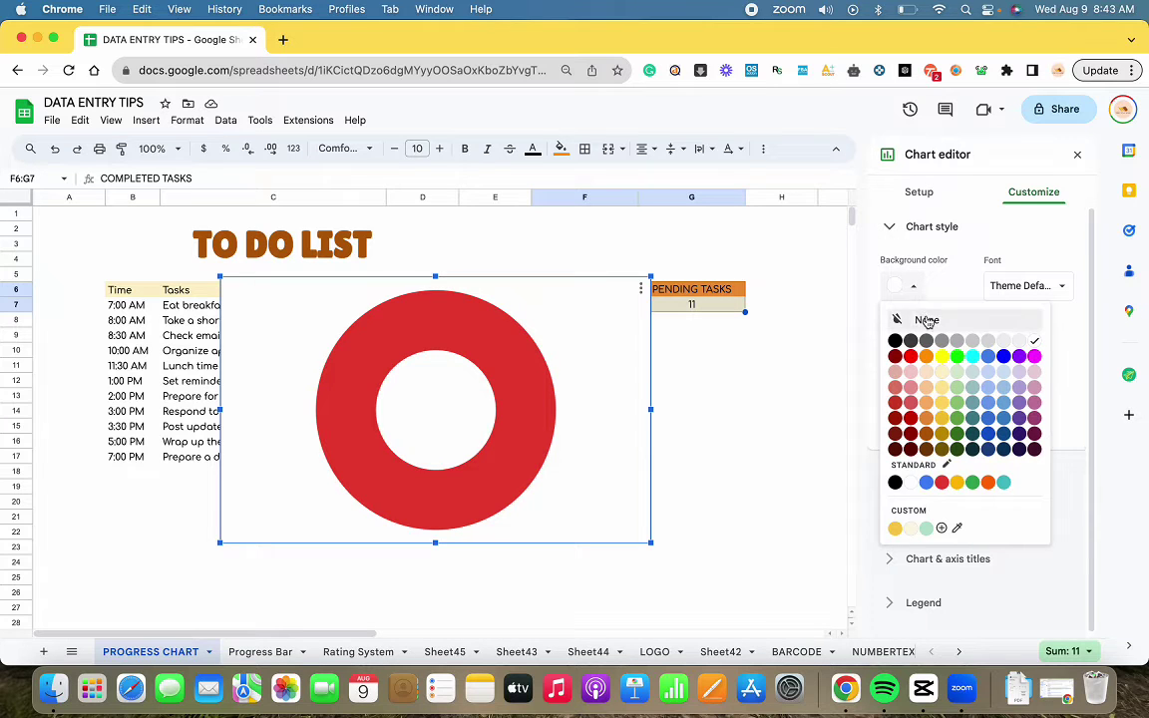
{"action": "left_click", "coordinate": [928, 321]}
{"action": "left_click", "coordinate": [900, 347]}
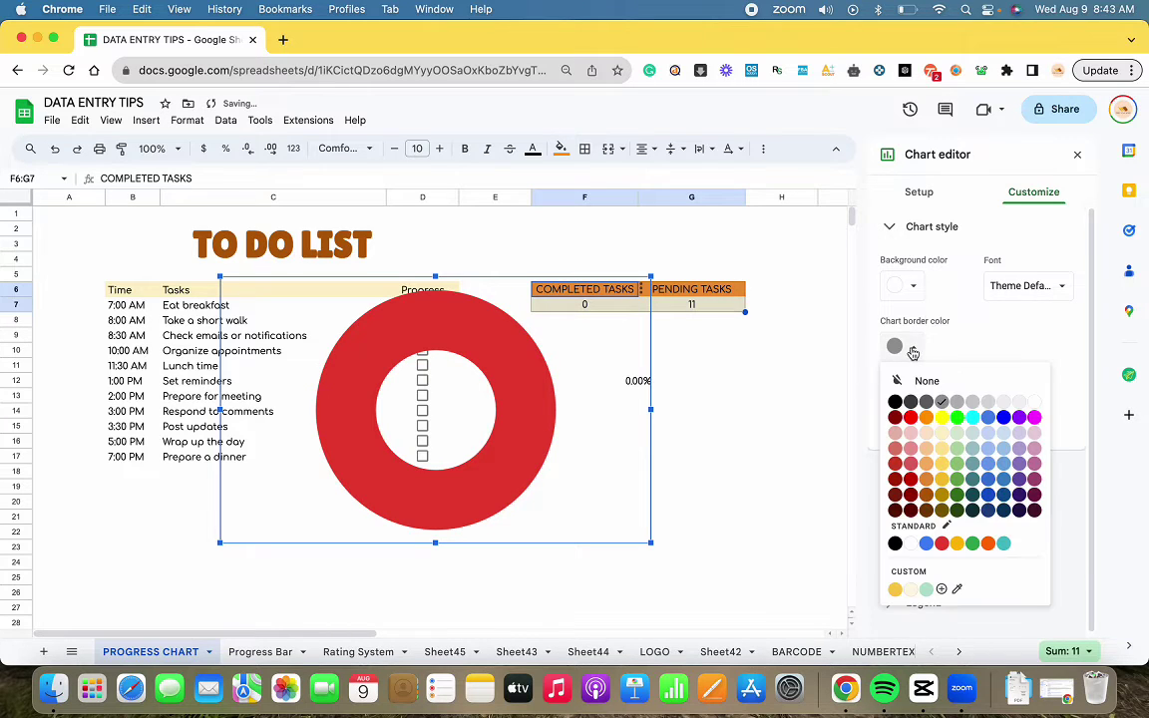
{"action": "left_click", "coordinate": [927, 383]}
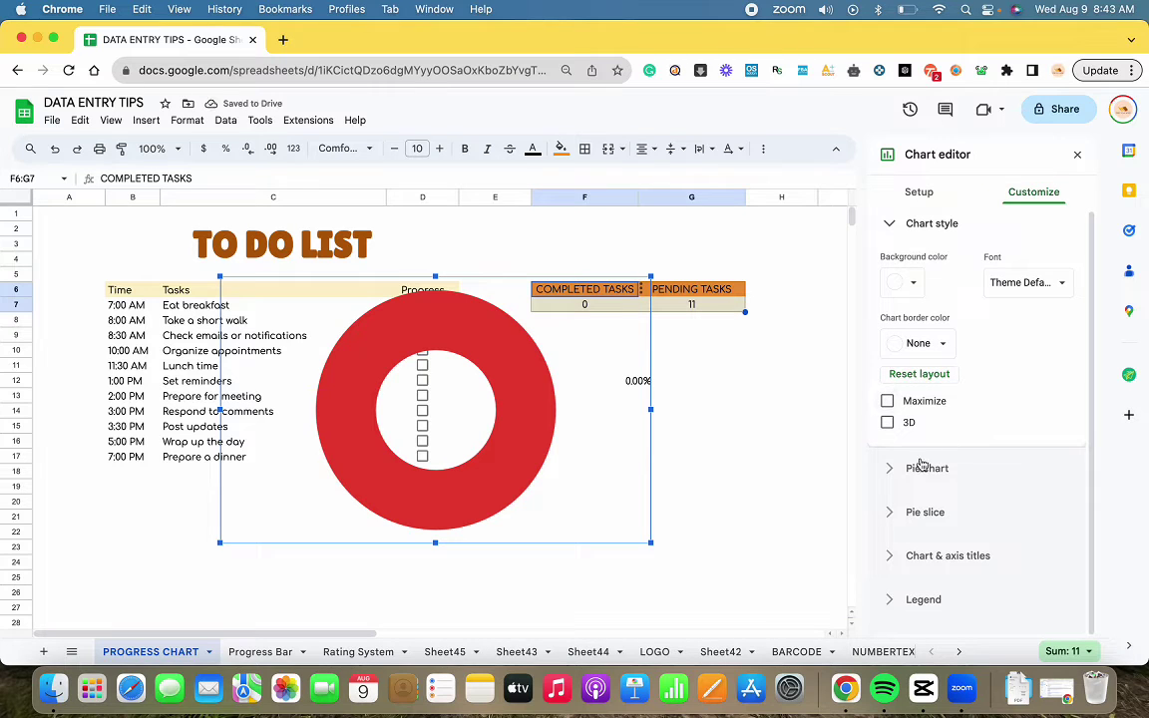
Step: Set the chart's donut hole size to 75%
{"action": "left_click", "coordinate": [846, 468]}
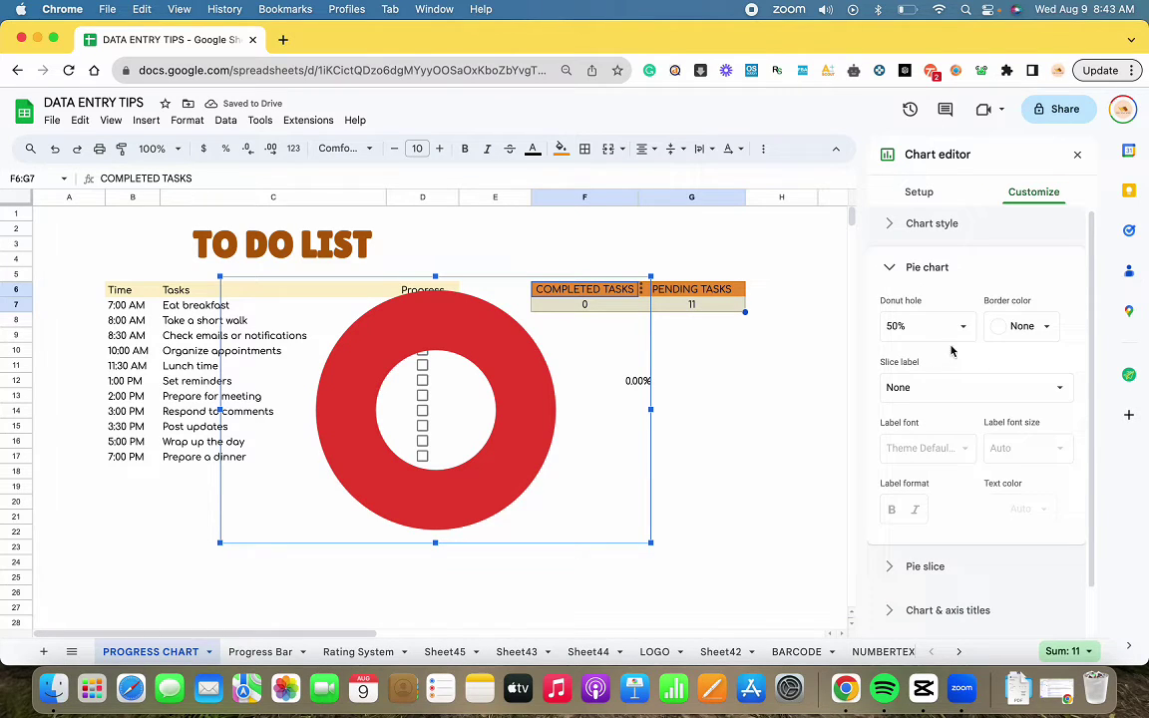
{"action": "left_click", "coordinate": [961, 327]}
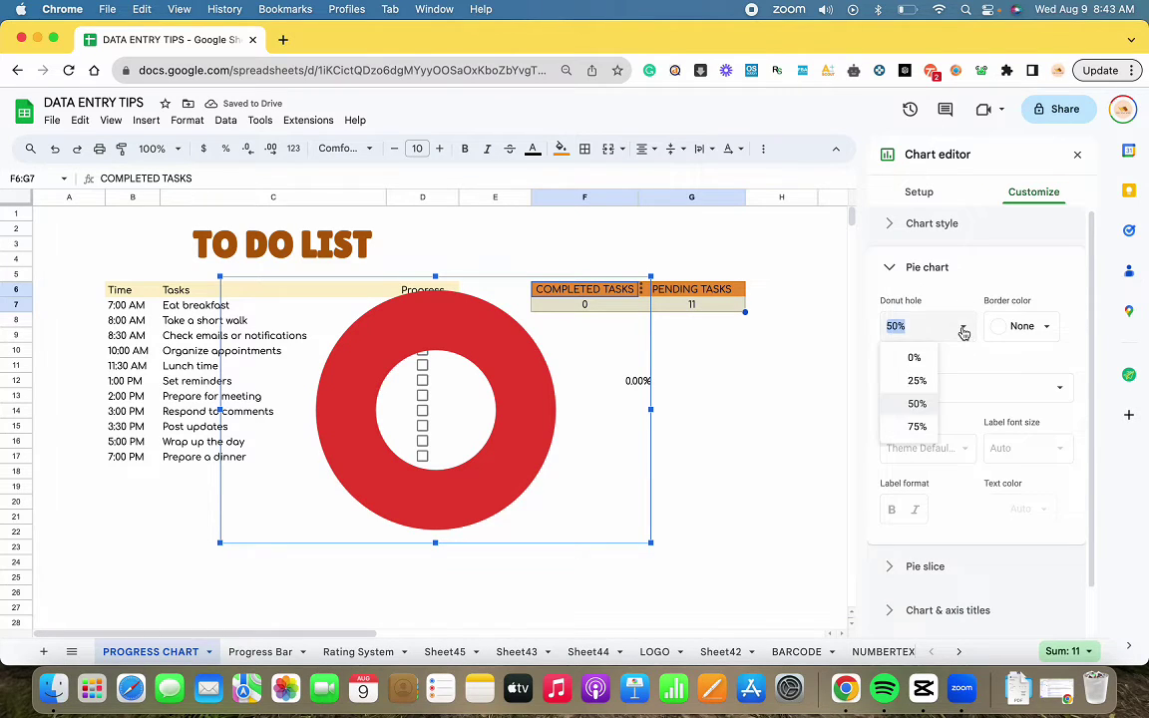
{"action": "left_click", "coordinate": [917, 427]}
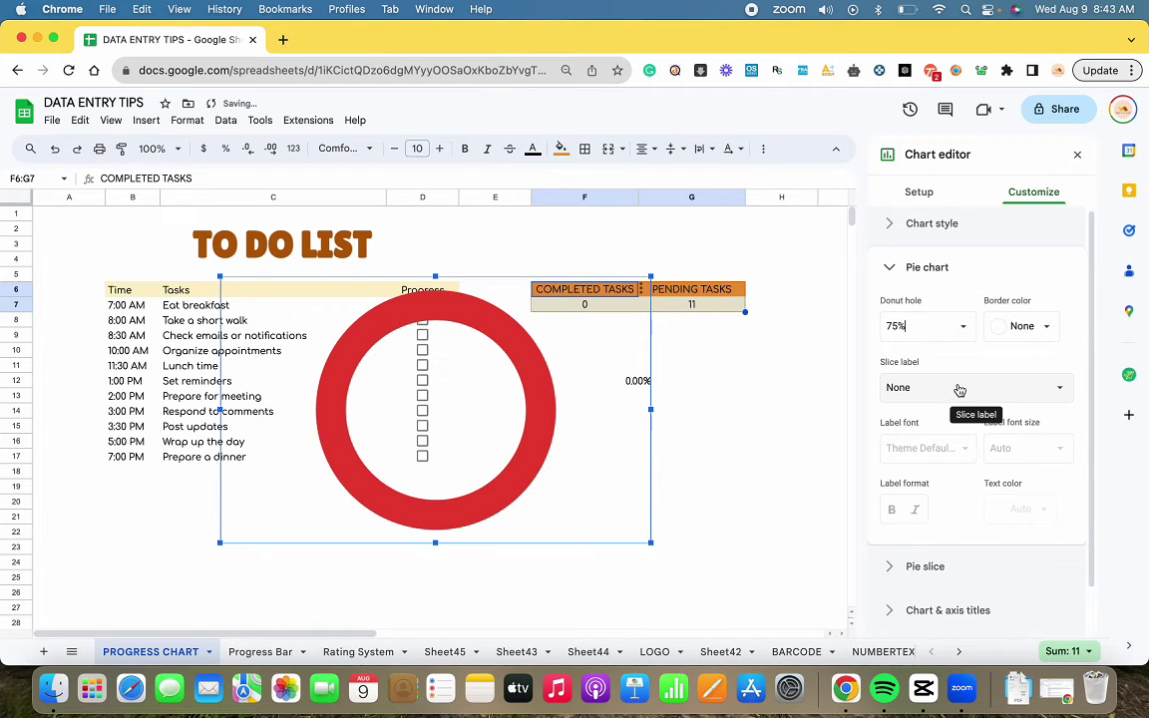
Step: Color the COMPLETED TASKS slice orange and the PENDING TASKS slice white
{"action": "left_click", "coordinate": [912, 568]}
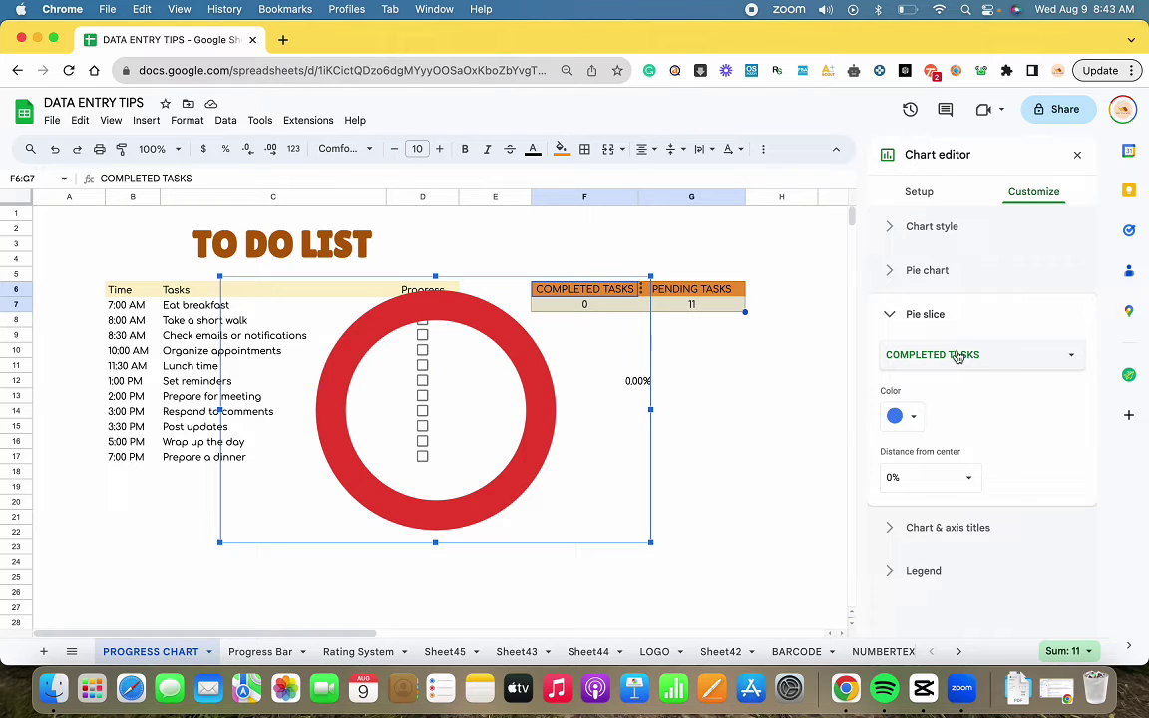
{"action": "left_click", "coordinate": [900, 421]}
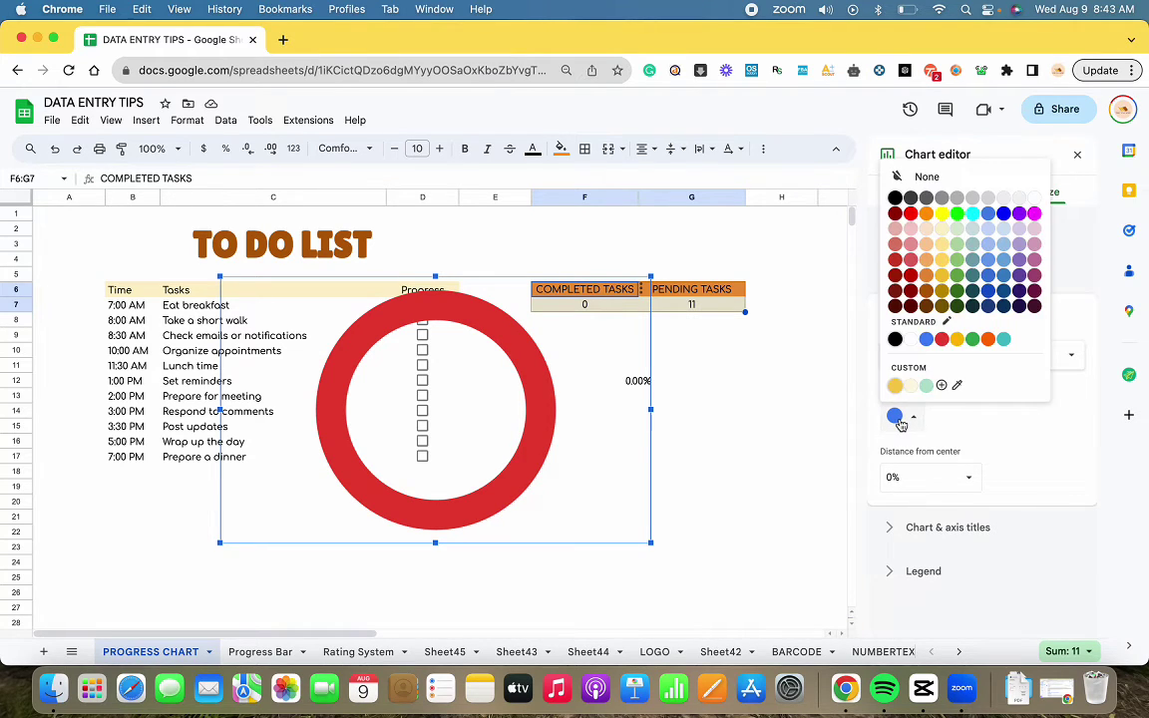
{"action": "left_click", "coordinate": [927, 280]}
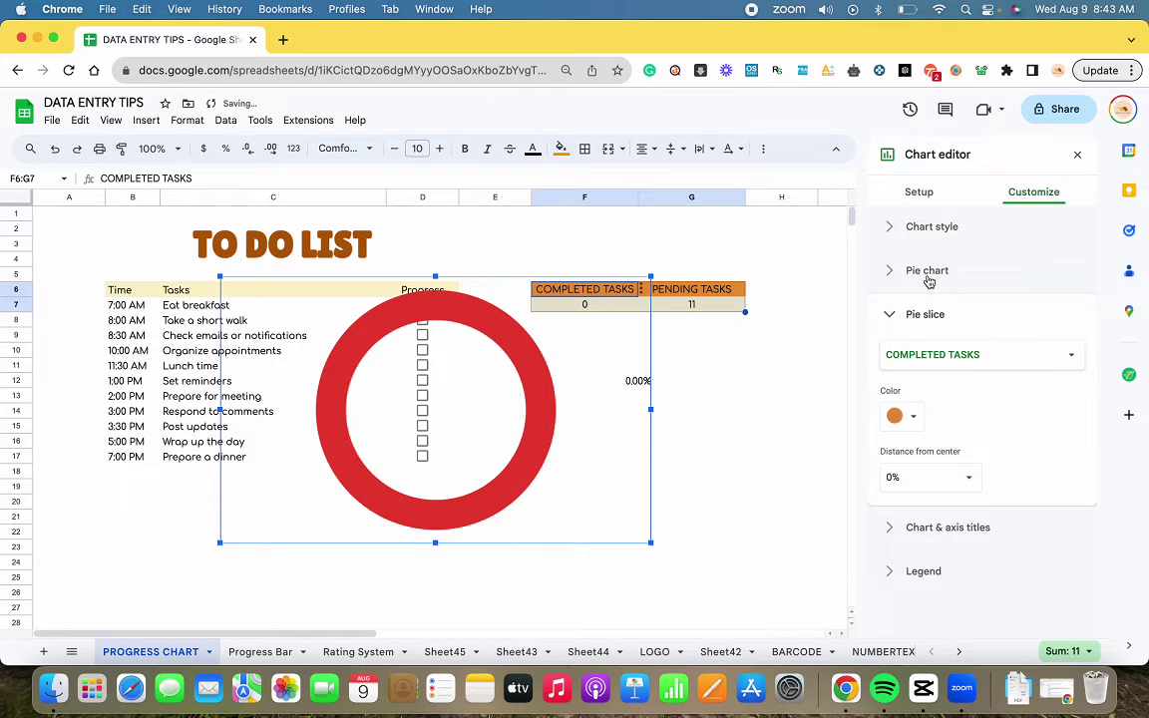
{"action": "left_click", "coordinate": [916, 355]}
{"action": "left_click", "coordinate": [930, 380]}
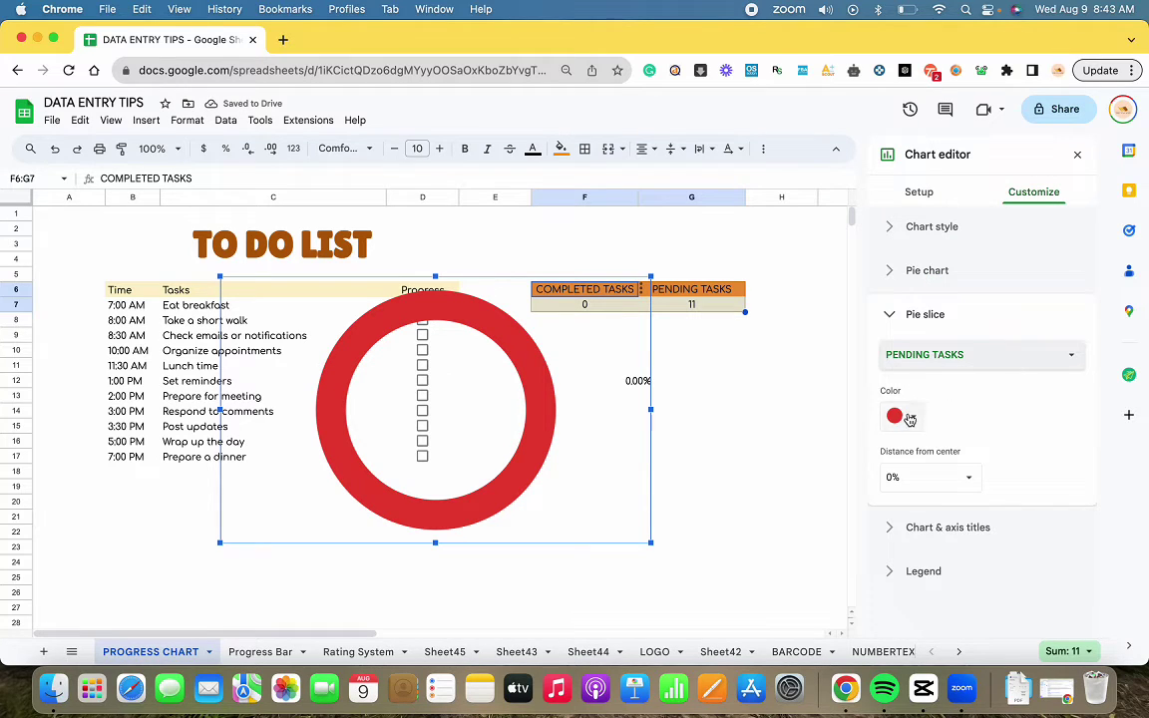
{"action": "left_click", "coordinate": [911, 417]}
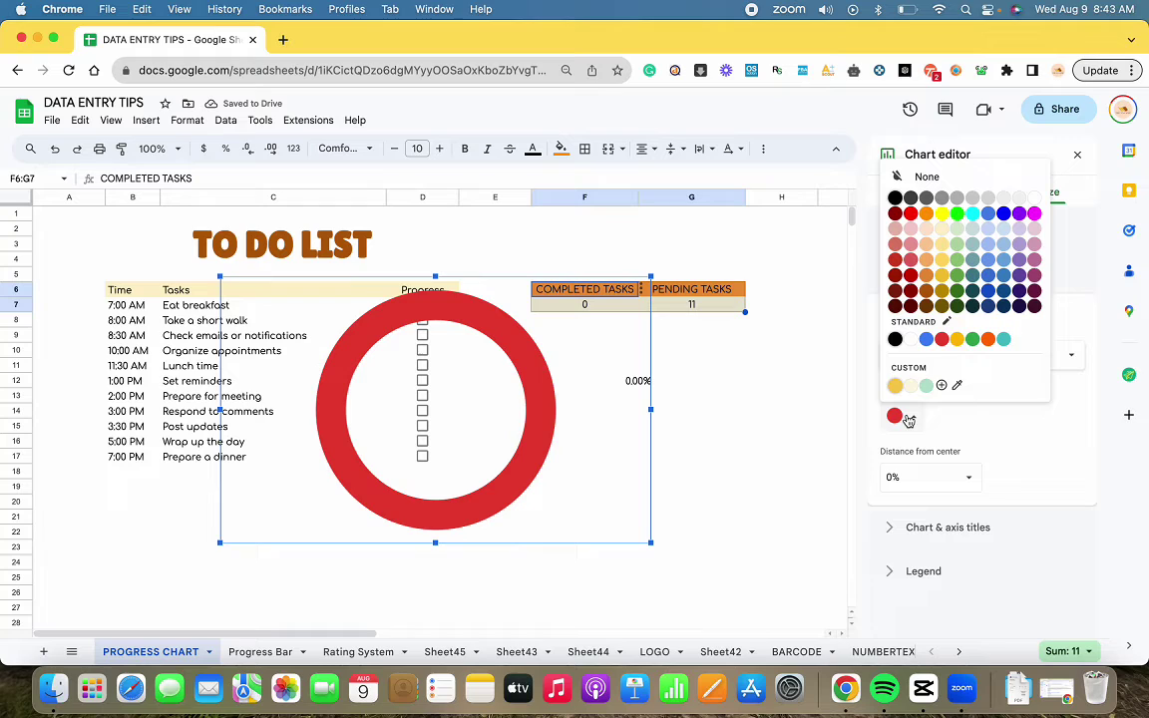
{"action": "left_click", "coordinate": [911, 339]}
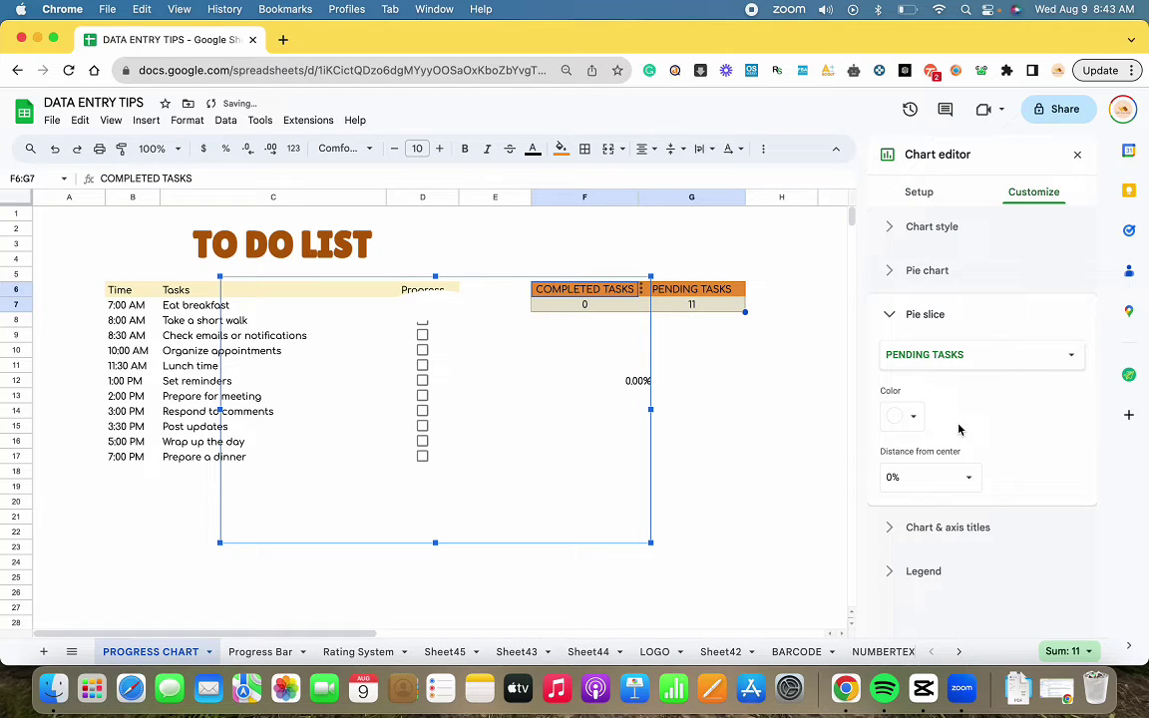
Step: Remove the chart's legend by setting its position to None
{"action": "left_click", "coordinate": [913, 527]}
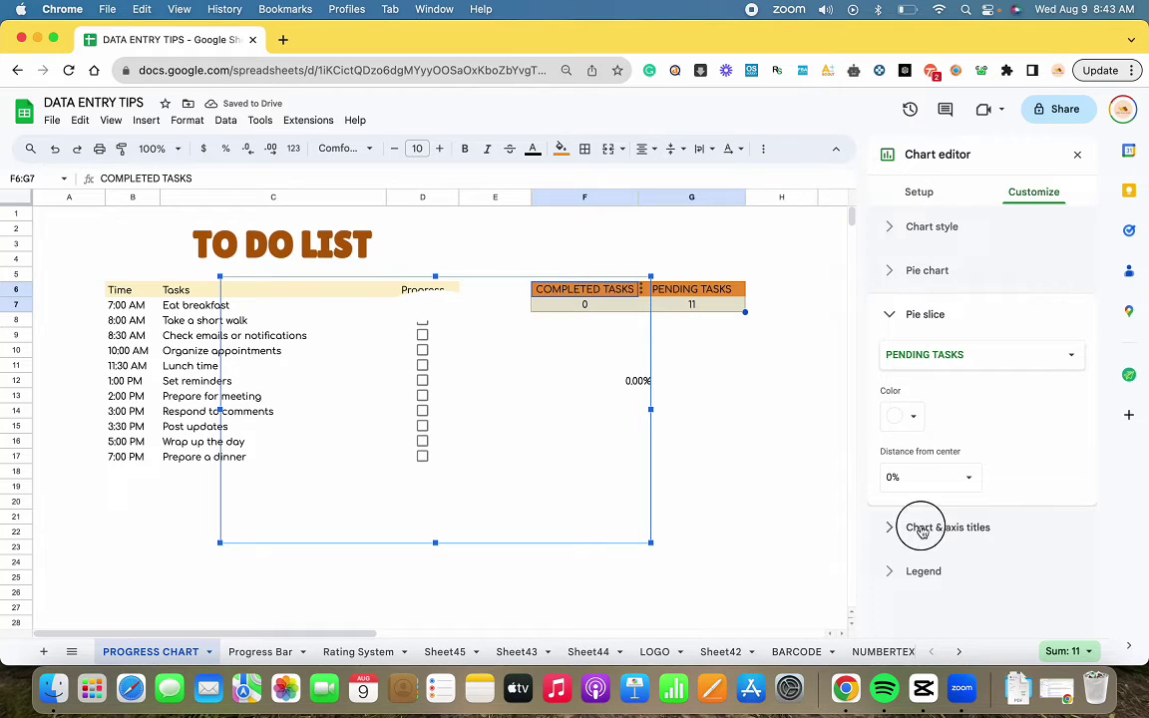
{"action": "scroll", "coordinate": [922, 532], "scroll_direction": "down", "scroll_amount": 3}
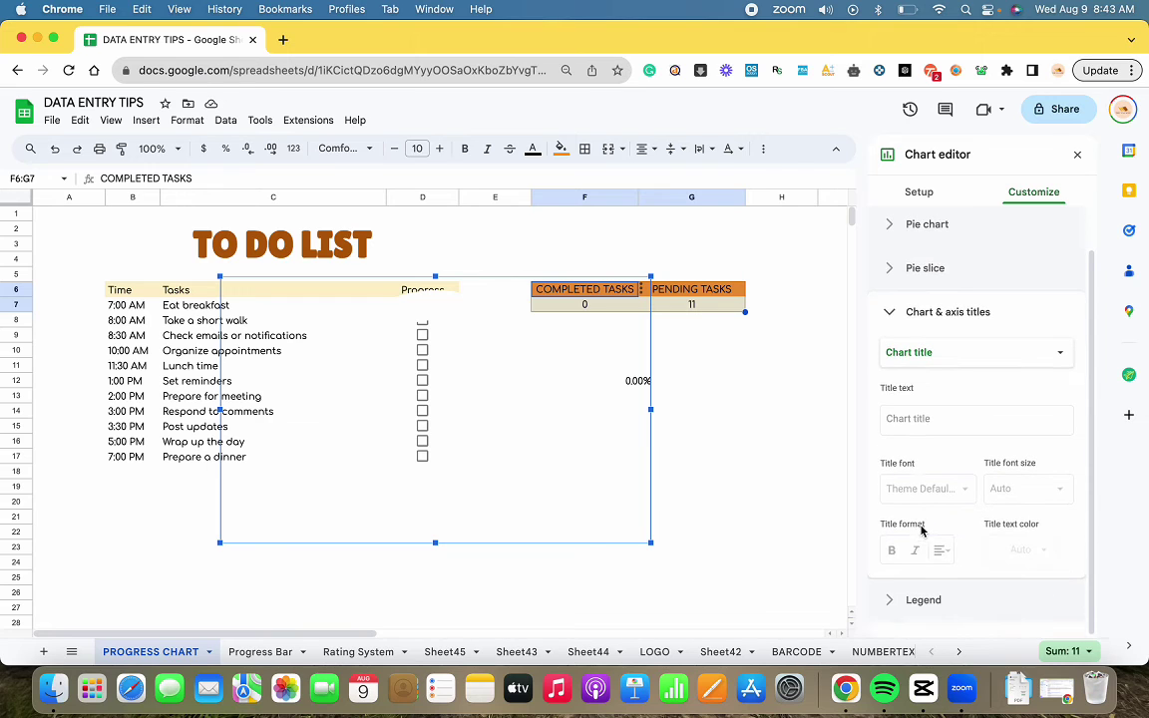
{"action": "left_click", "coordinate": [915, 605]}
{"action": "left_click", "coordinate": [946, 462]}
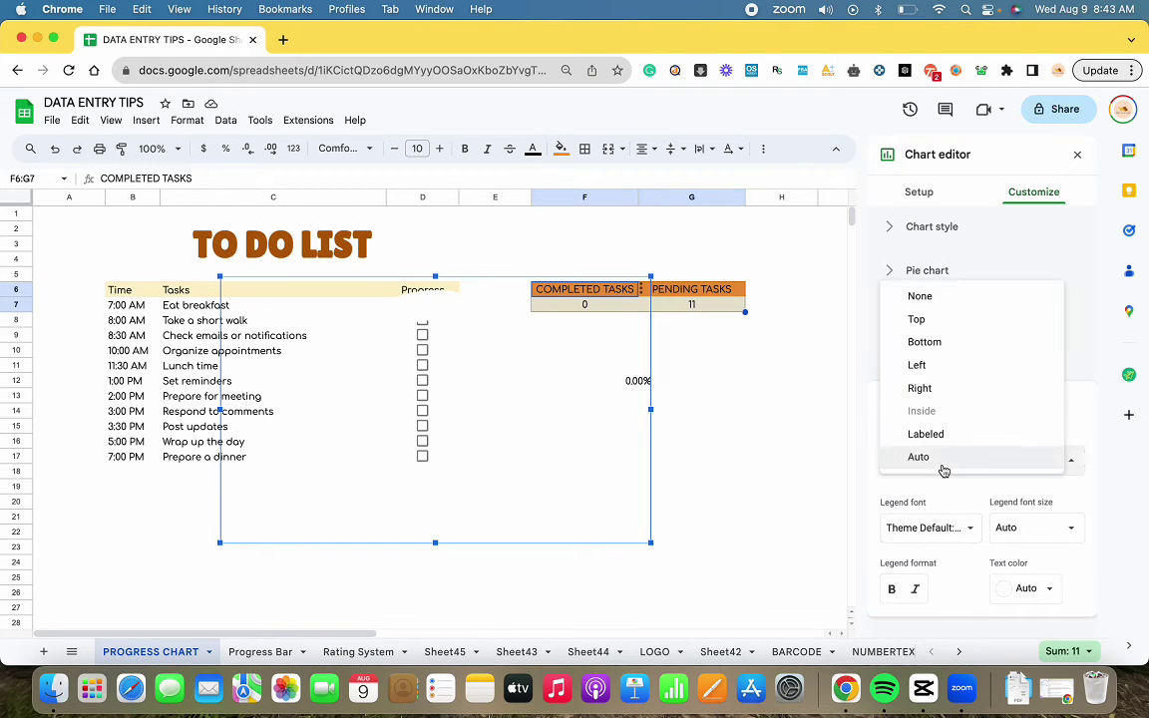
{"action": "left_click", "coordinate": [940, 298]}
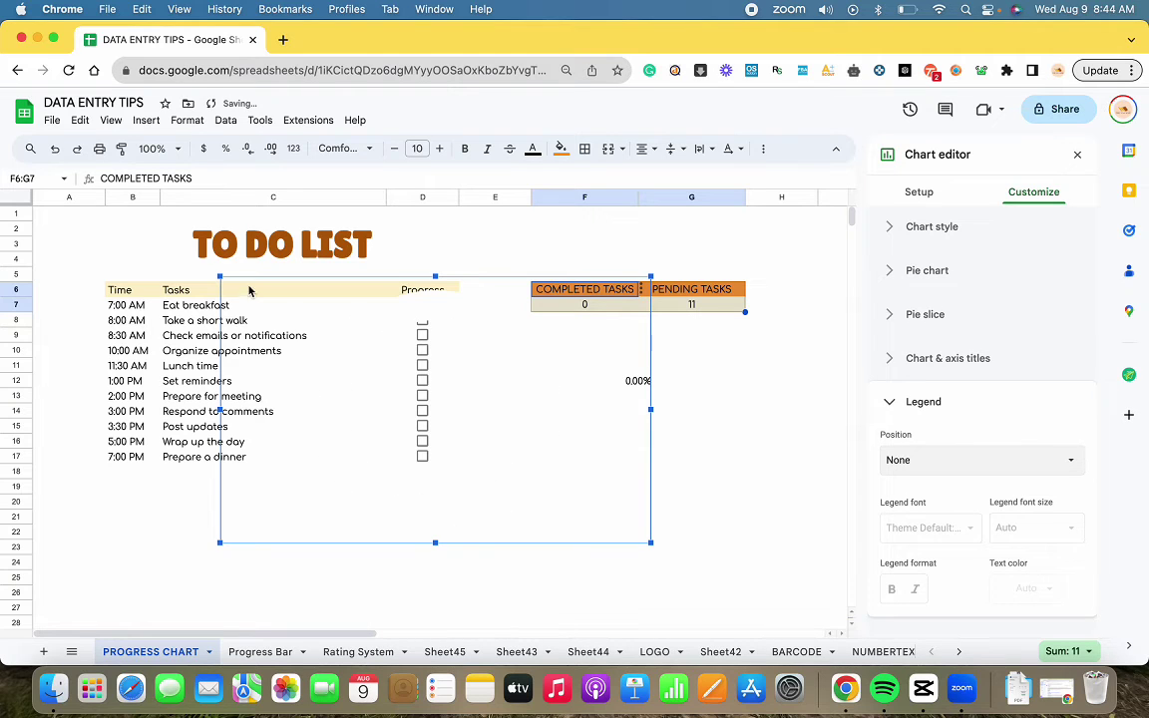
Step: Shrink the chart and place it around the percentage in F12:G12, ticking Eat breakfast to check the ring's position
{"action": "left_click_drag", "start_coordinate": [650, 543], "coordinate": [456, 431]}
{"action": "left_click_drag", "start_coordinate": [385, 346], "coordinate": [679, 384]}
{"action": "left_click", "coordinate": [423, 304]}
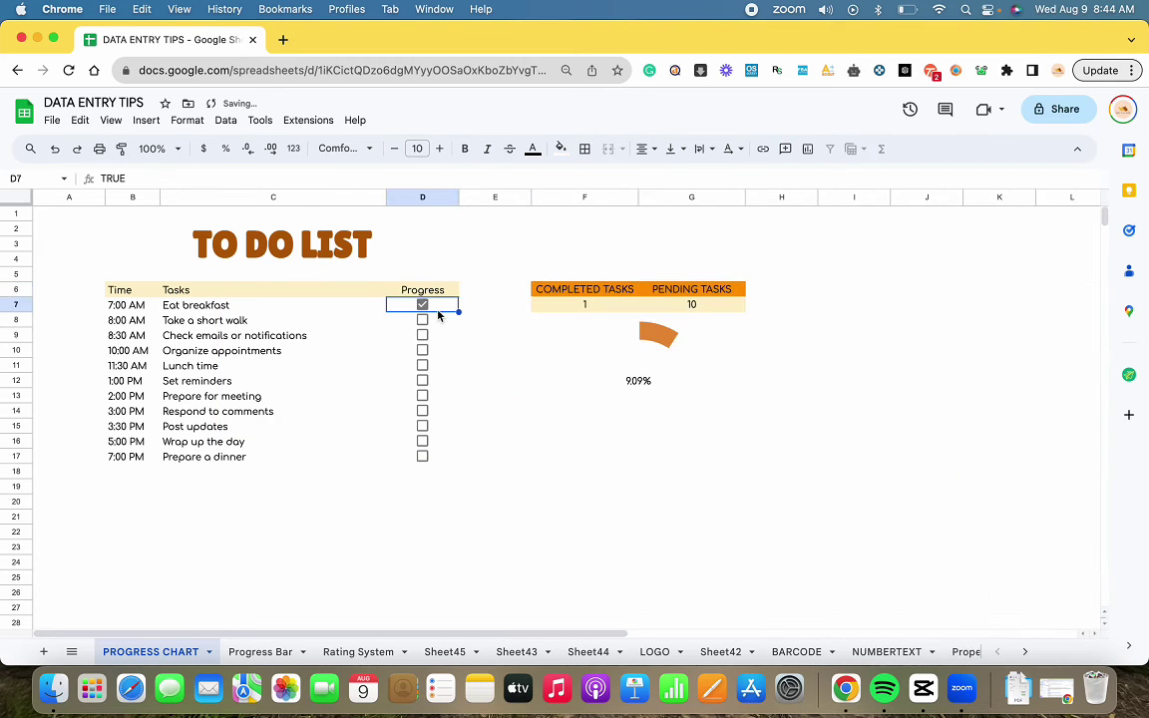
{"action": "left_click", "coordinate": [678, 342]}
Step: Fill the range E1:H17 behind the counters and chart with light gray
{"action": "left_click_drag", "start_coordinate": [495, 196], "coordinate": [767, 206]}
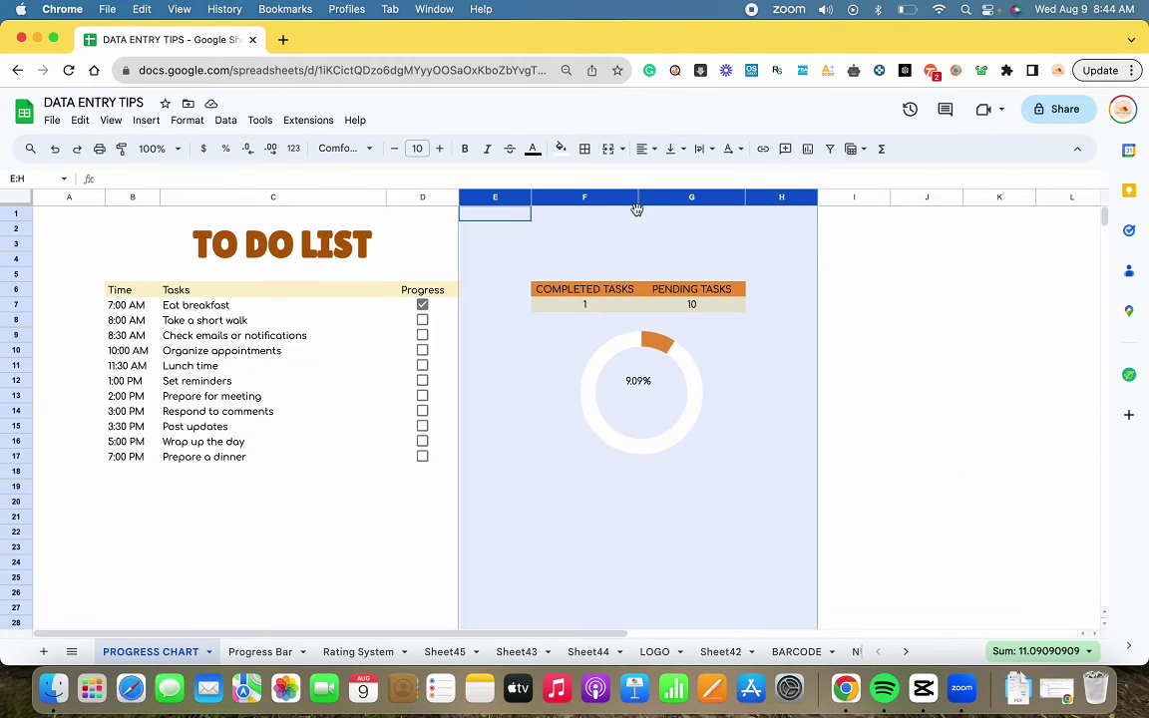
{"action": "left_click_drag", "start_coordinate": [498, 212], "coordinate": [757, 465]}
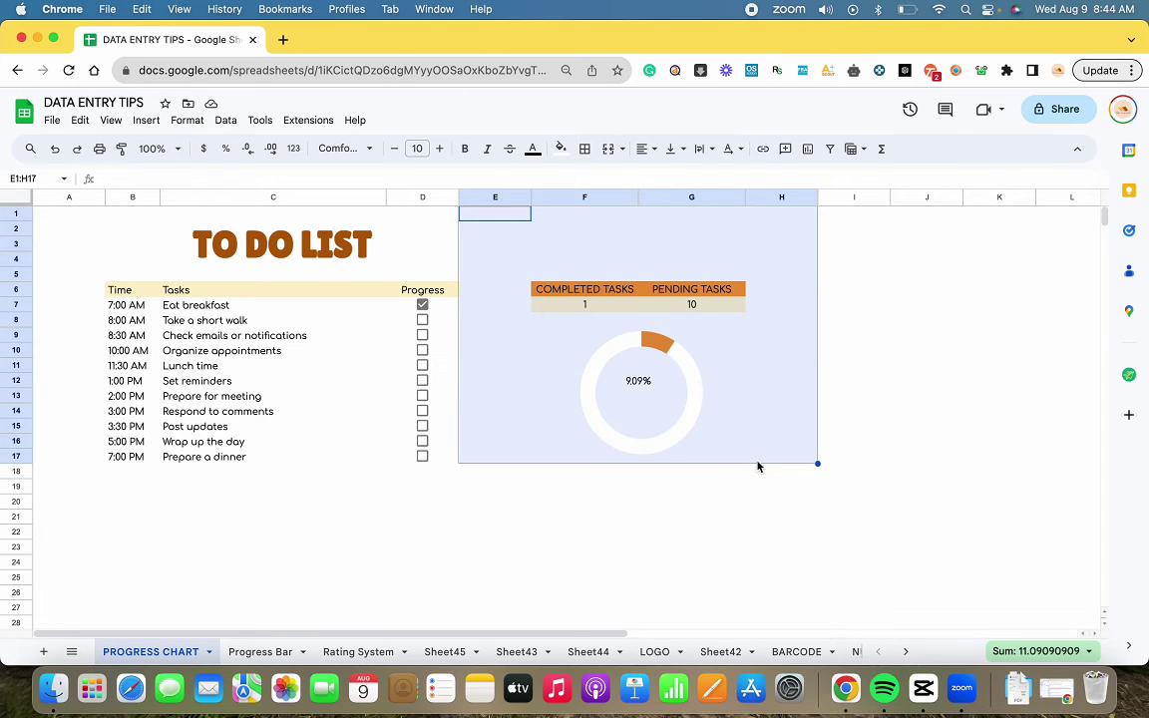
{"action": "left_click", "coordinate": [561, 148]}
{"action": "left_click", "coordinate": [678, 195]}
Step: Test the progress chart by ticking the checkboxes for the tasks from Take a short walk through Prepare a dinner
{"action": "left_click", "coordinate": [422, 321]}
{"action": "left_click", "coordinate": [423, 336]}
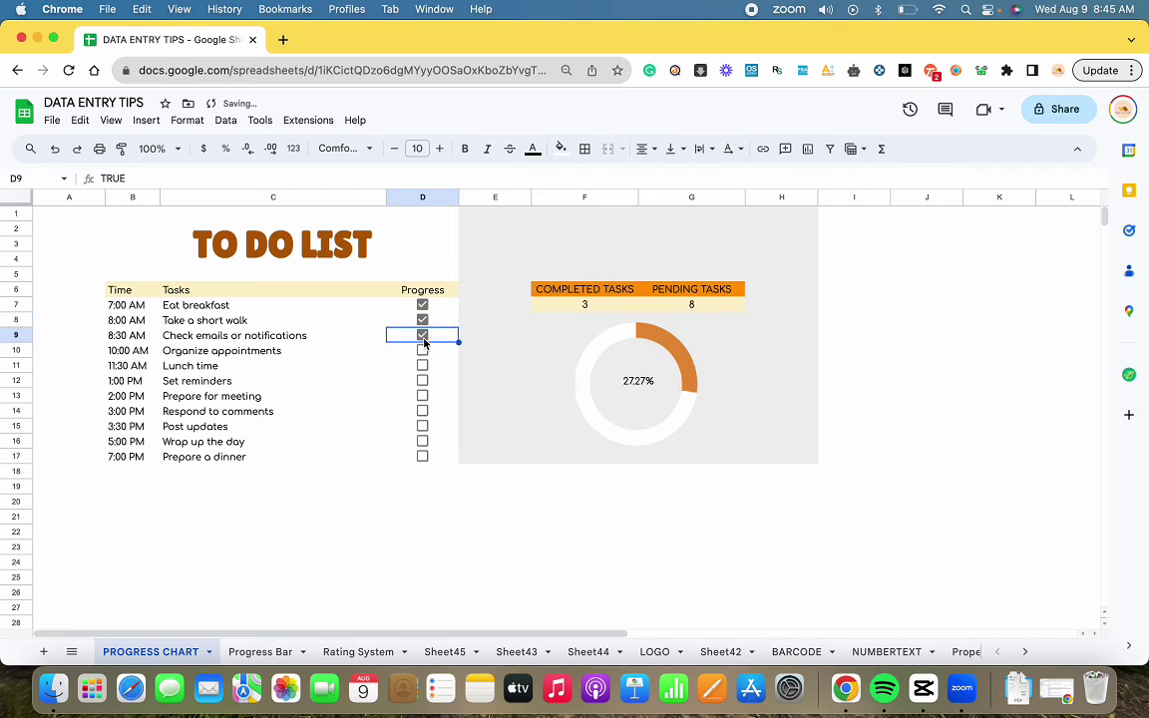
{"action": "left_click", "coordinate": [423, 351]}
{"action": "left_click", "coordinate": [423, 366]}
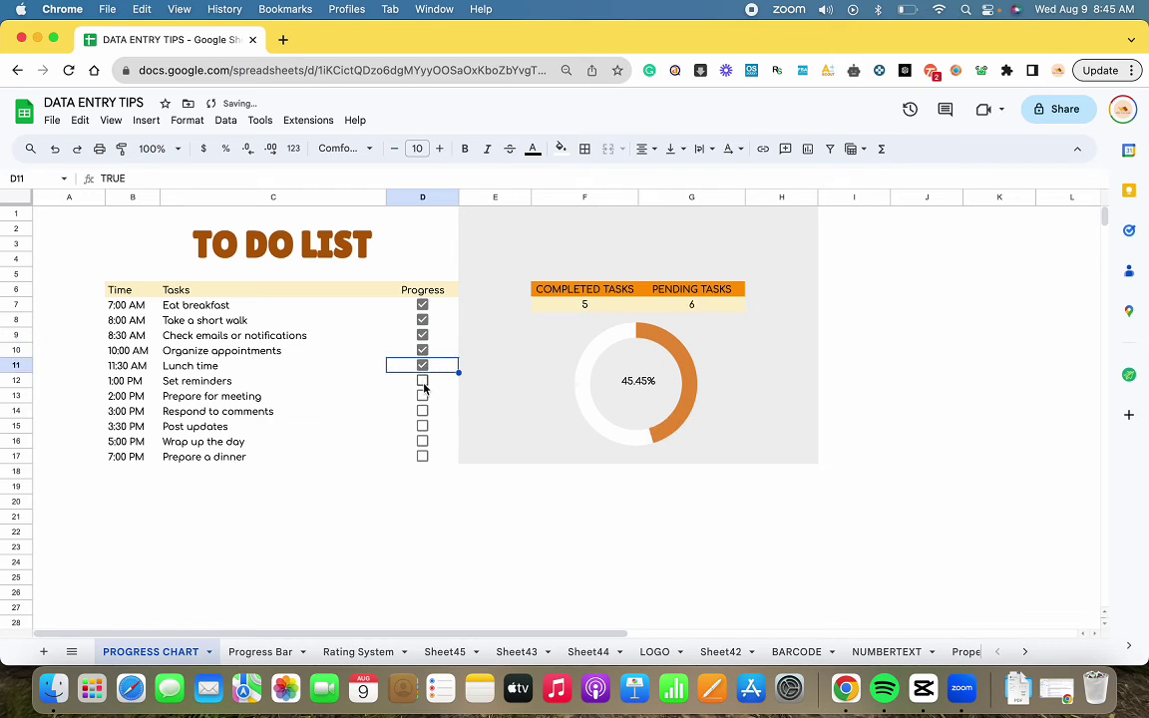
{"action": "left_click", "coordinate": [423, 383]}
{"action": "left_click", "coordinate": [423, 396]}
{"action": "left_click", "coordinate": [423, 411]}
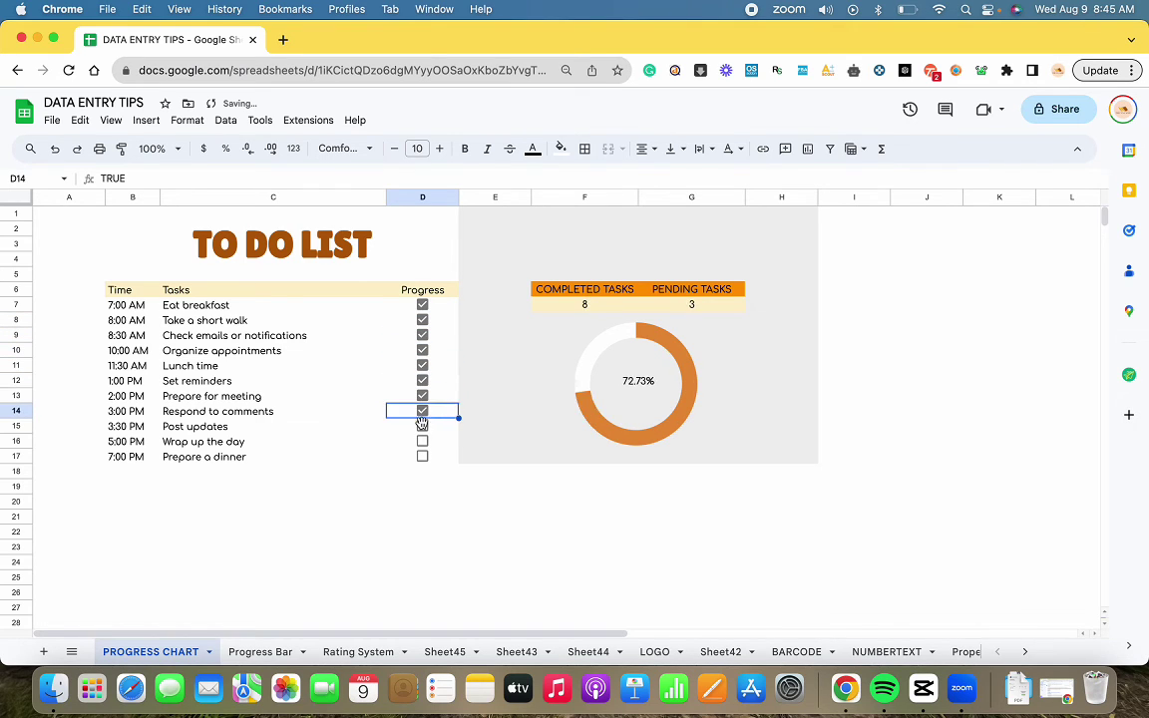
{"action": "left_click", "coordinate": [423, 426]}
{"action": "left_click", "coordinate": [423, 441]}
{"action": "left_click", "coordinate": [423, 456]}
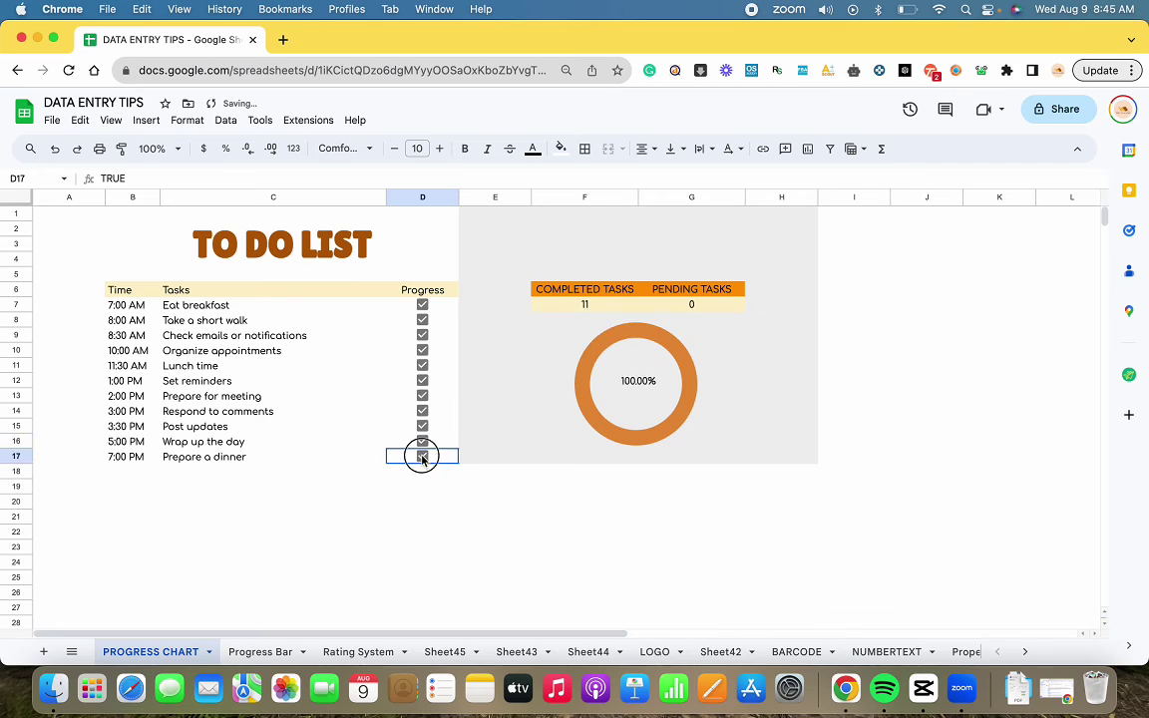